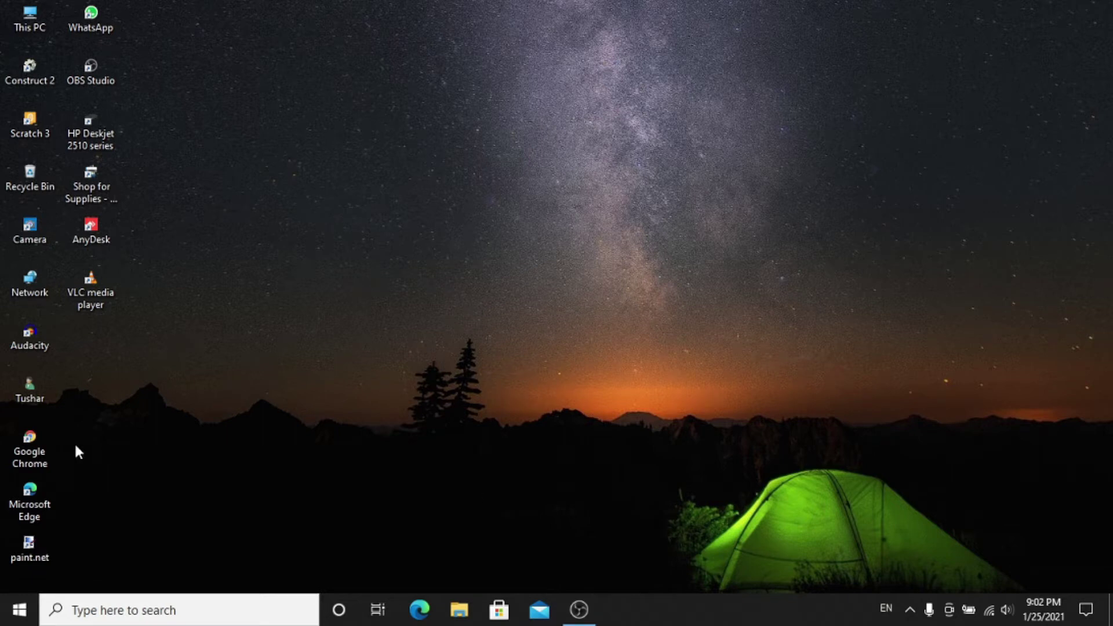
- Open Google Chrome and search Google for "download filmora x"
left_click(40, 453)
double_click(40, 454)
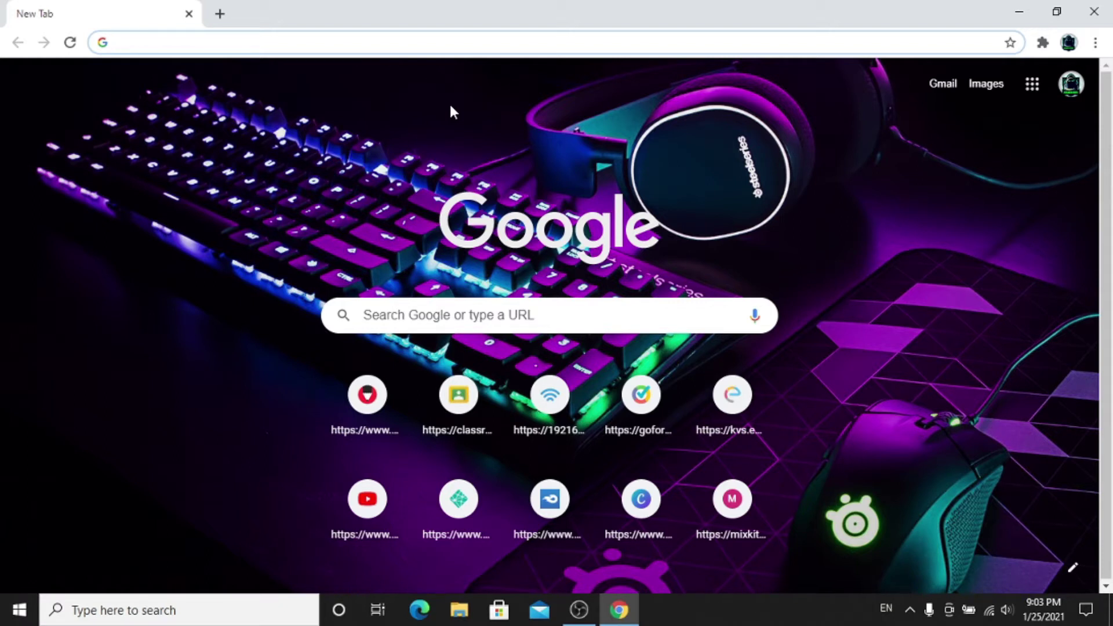
type("do")
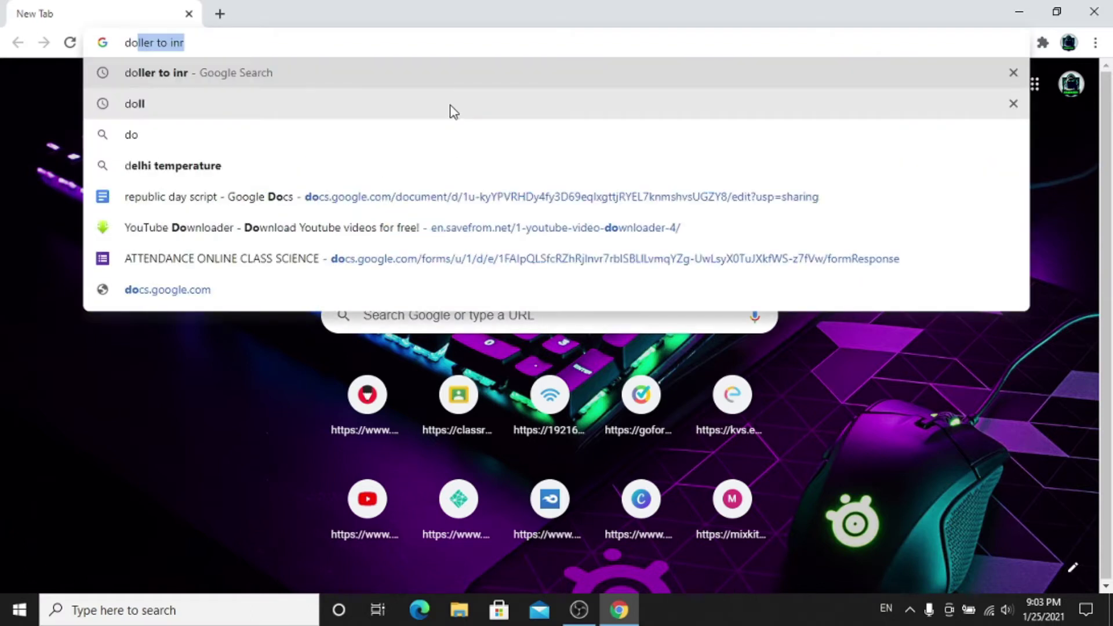
type("wnload ")
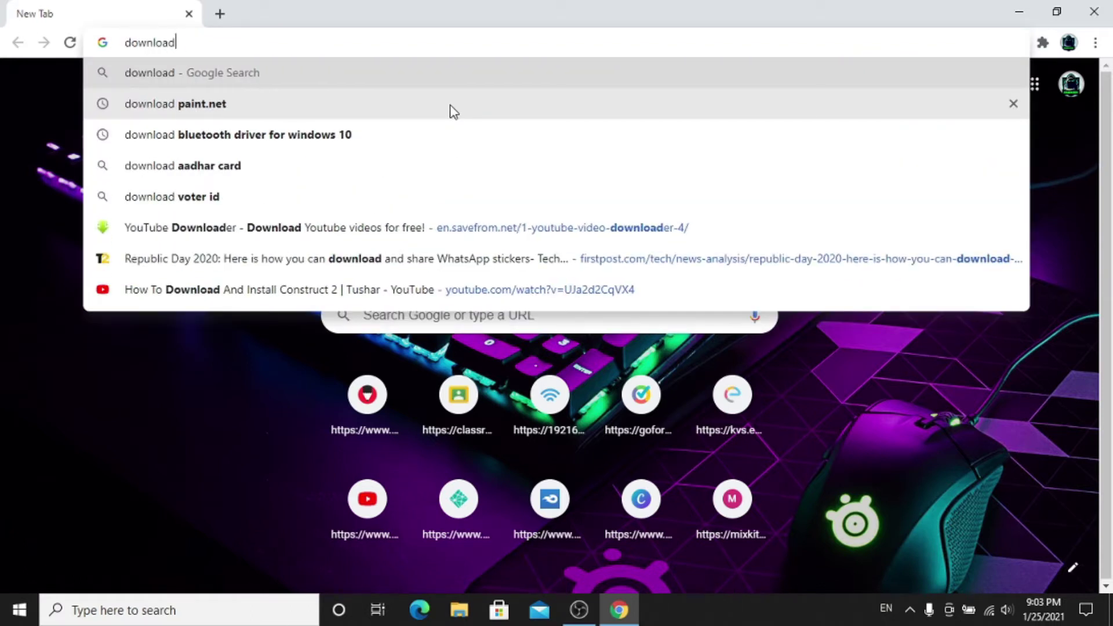
type("fil")
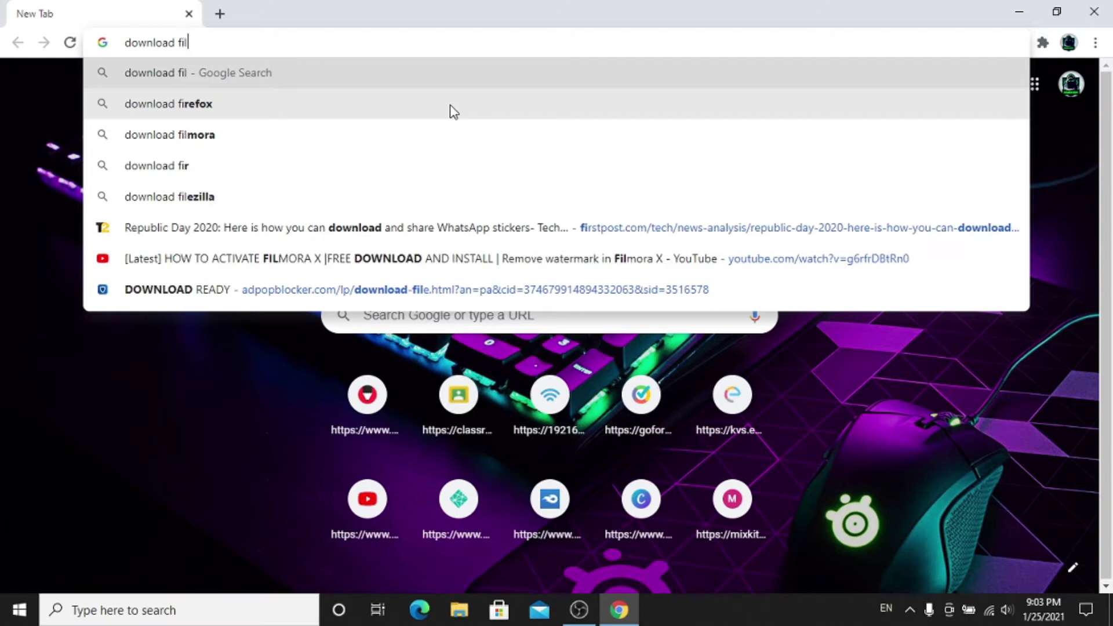
type("mora")
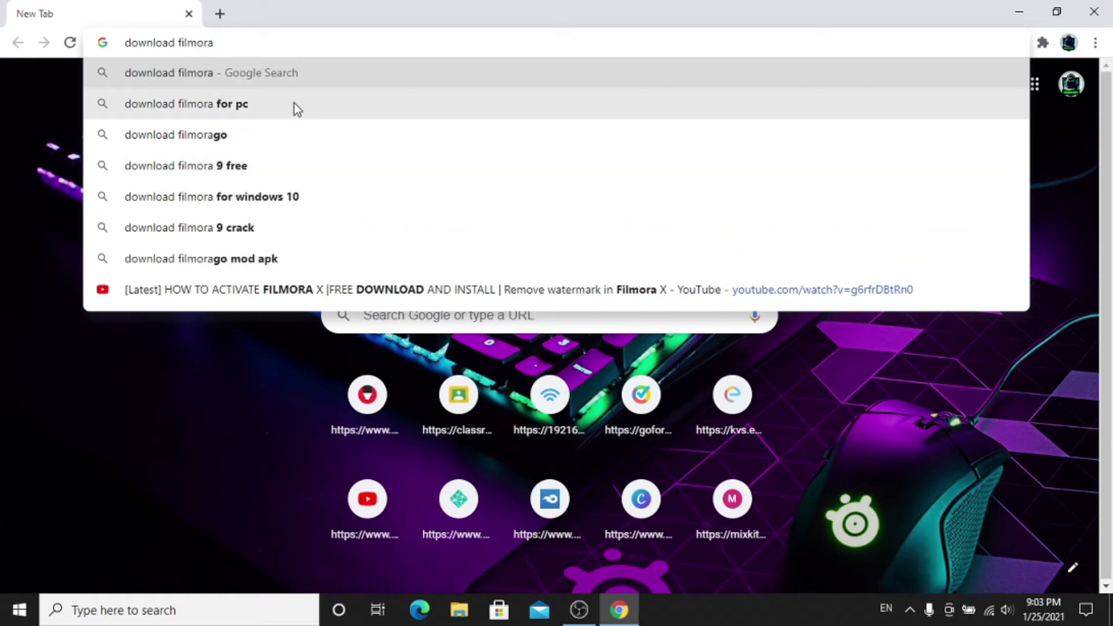
type(" x")
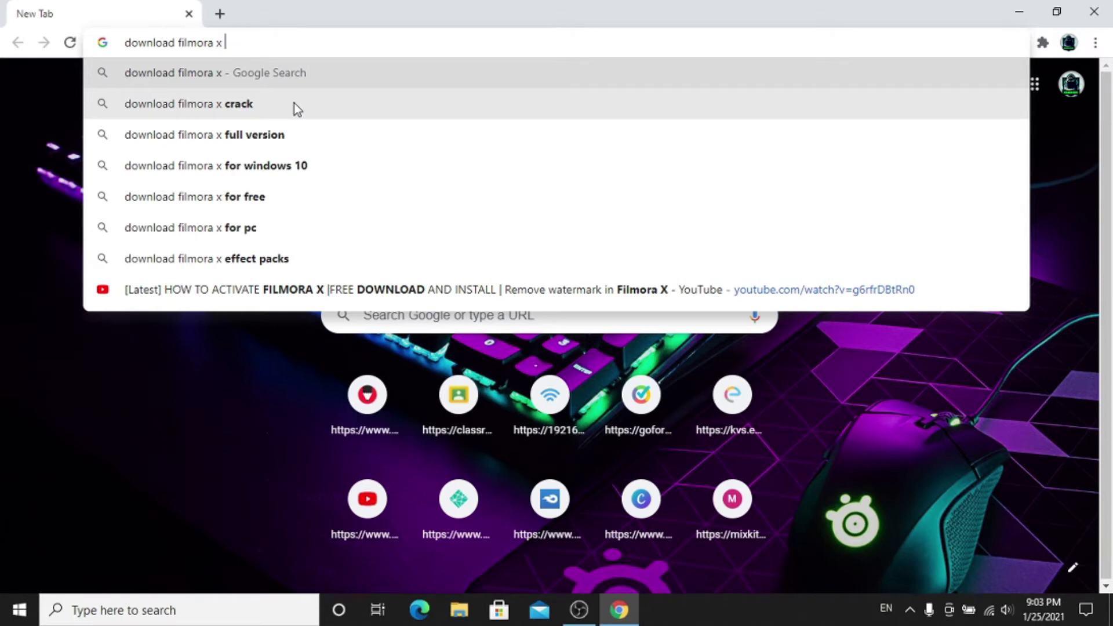
key("Return")
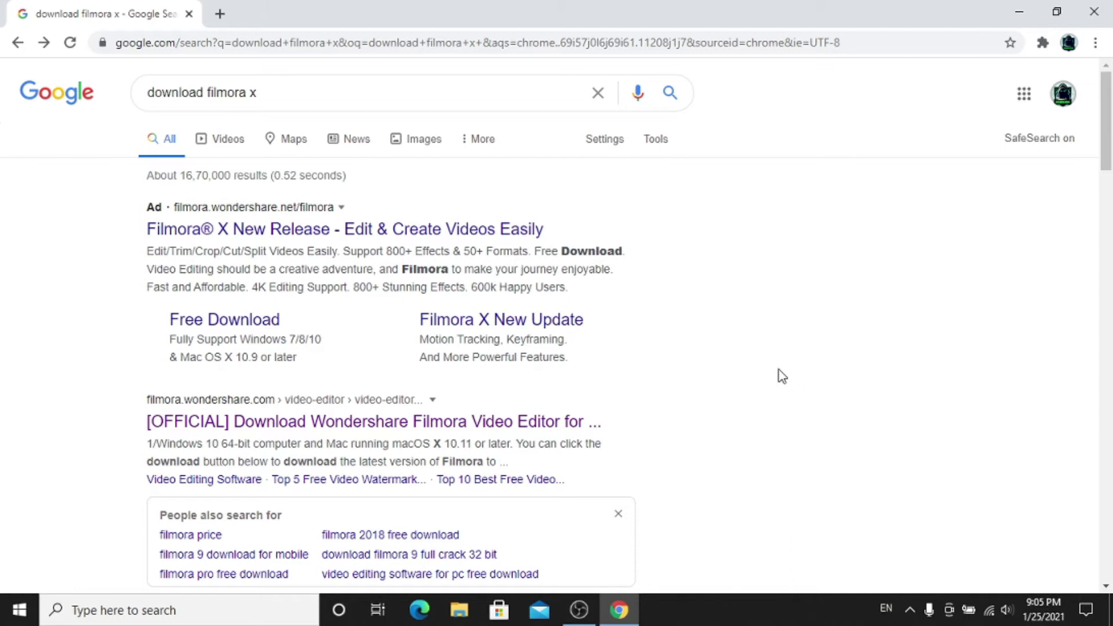
- View the official Wondershare Filmora download page and its free video editor page for Windows, and close the browser
left_click(527, 428)
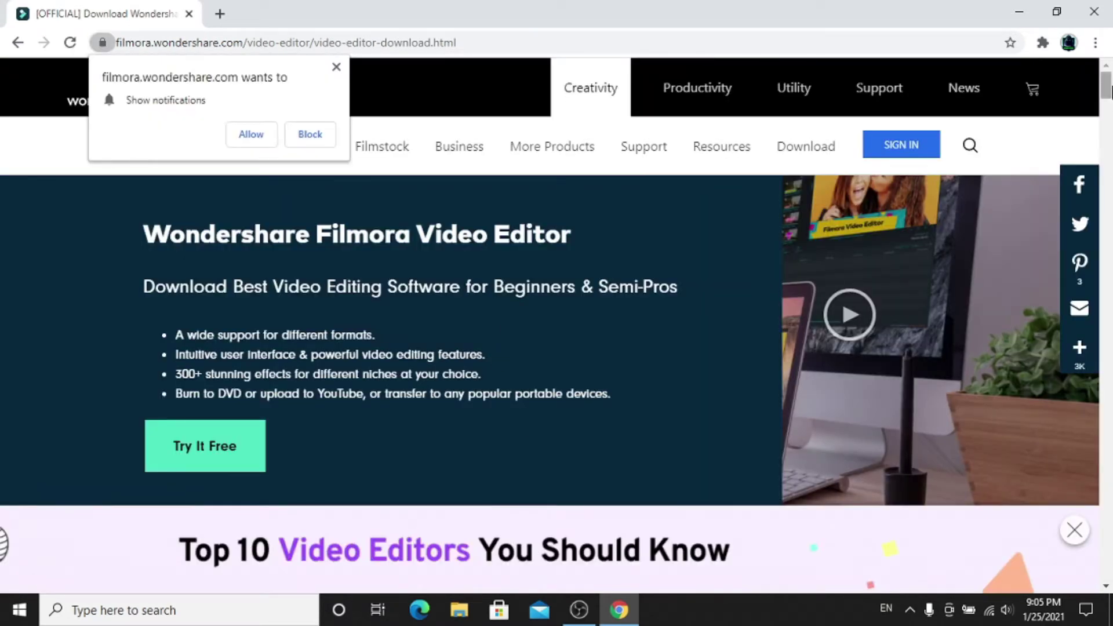
left_click_drag(1108, 87, 1109, 197)
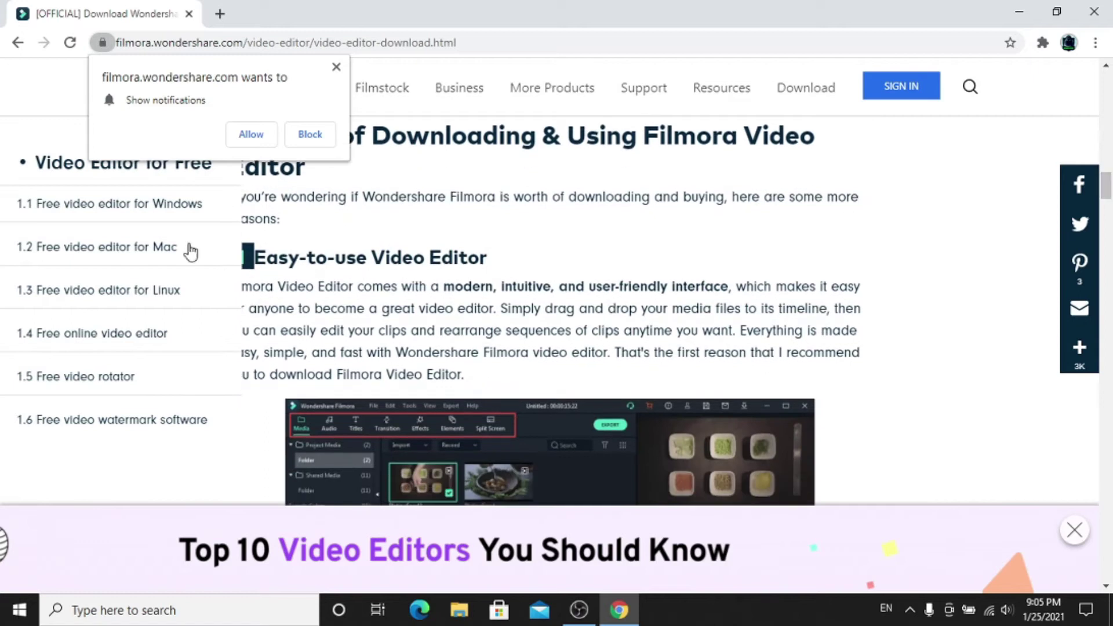
left_click(185, 209)
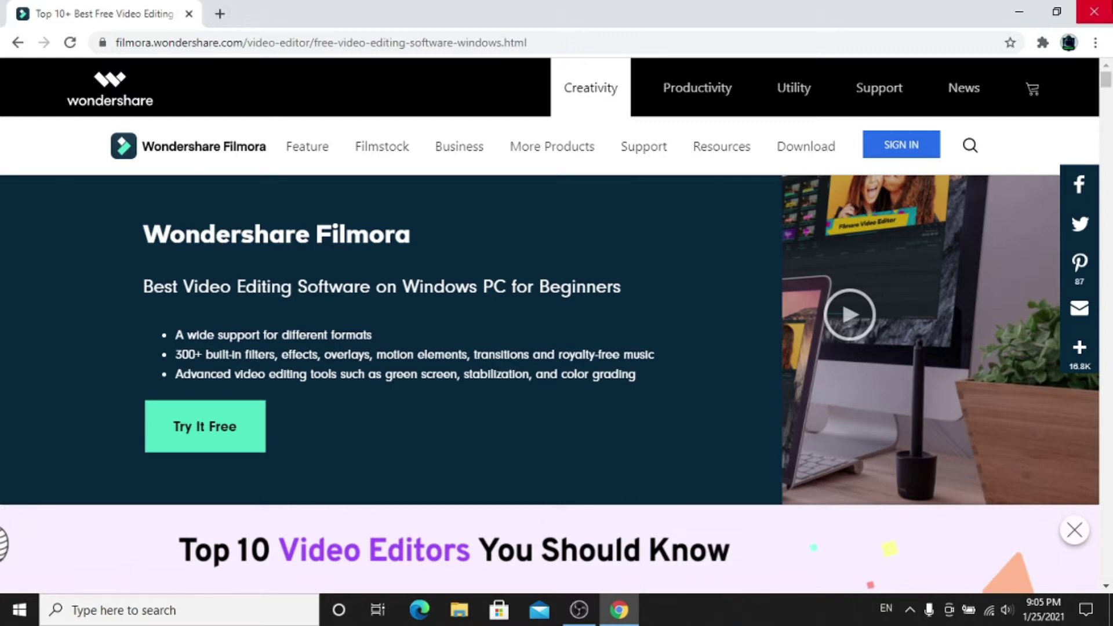
left_click(1094, 11)
- Open the extracted Wondershare Filmora X folder in Downloads and go down to its innermost folder with the setup file
left_click(21, 23)
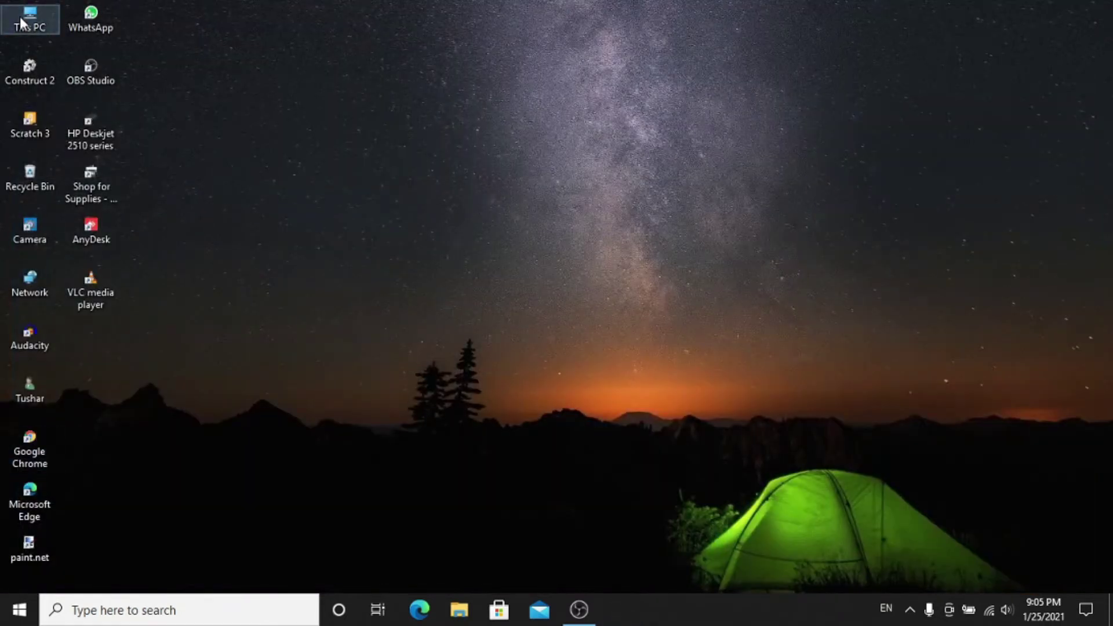
double_click(21, 23)
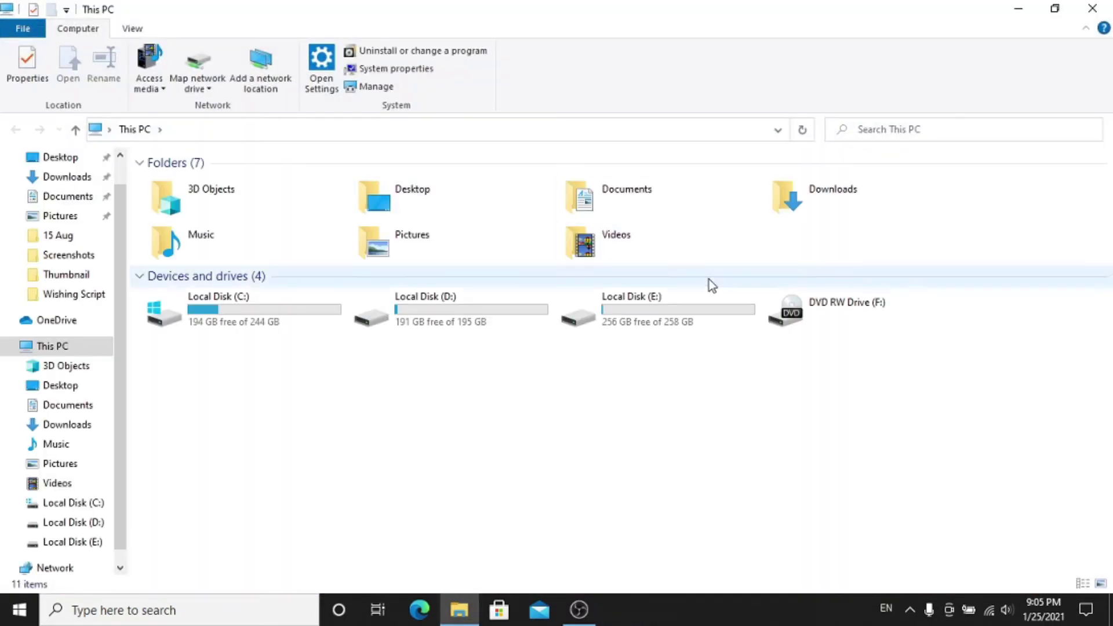
double_click(840, 204)
scroll(623, 362, "down", 3)
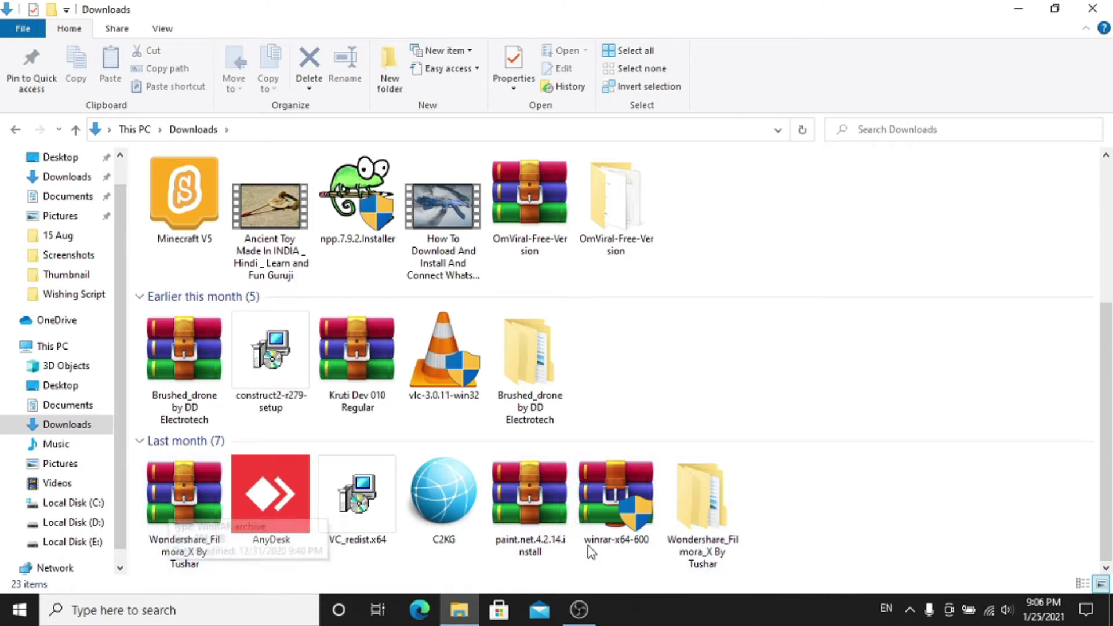
double_click(739, 510)
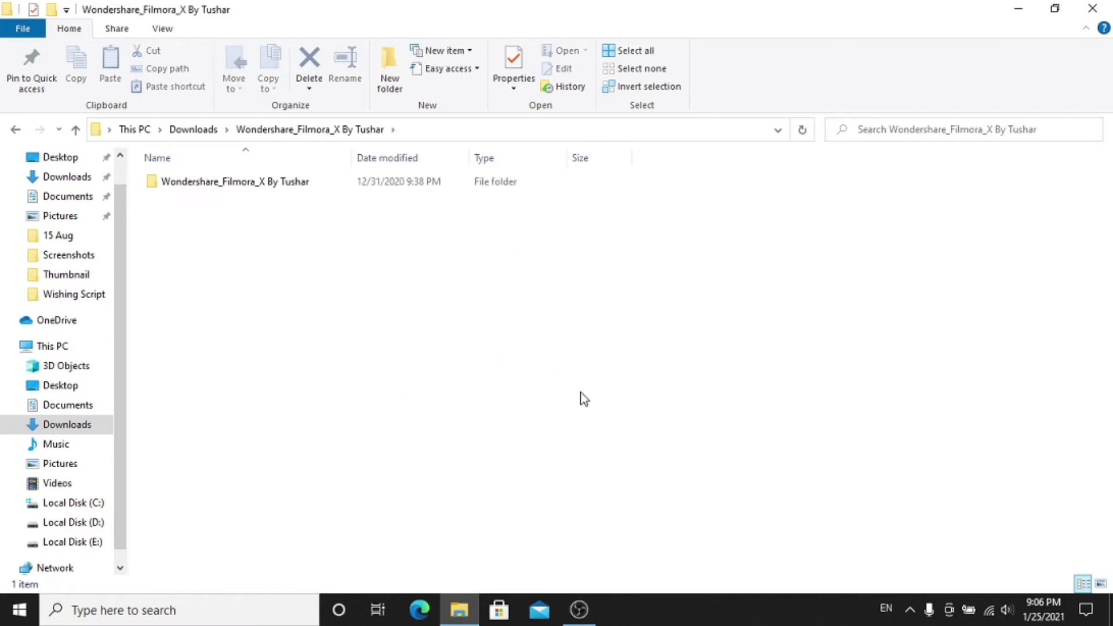
double_click(342, 179)
double_click(342, 182)
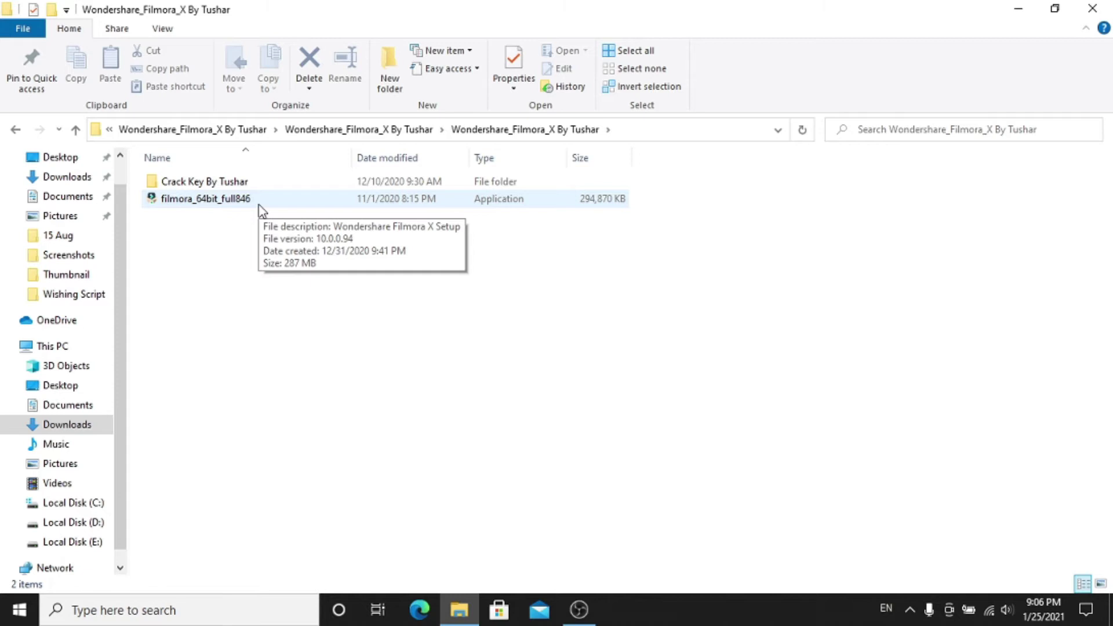
- Run the filmora_64bit_full846 installer, check the crack key folder's contents, and bring up the Filmora X setup wizard
double_click(259, 203)
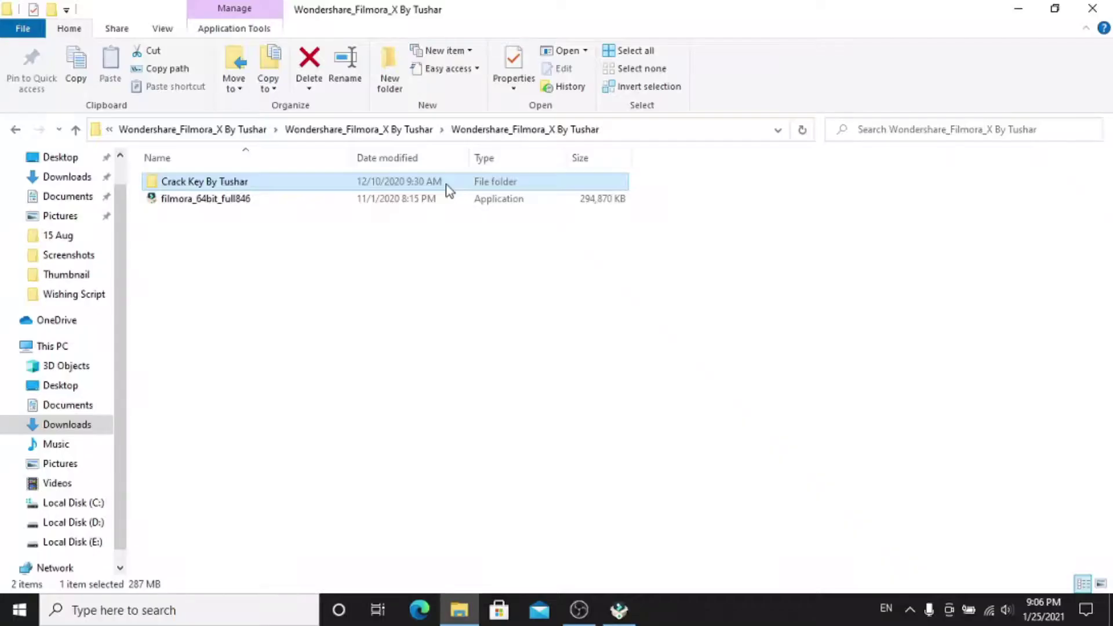
double_click(446, 184)
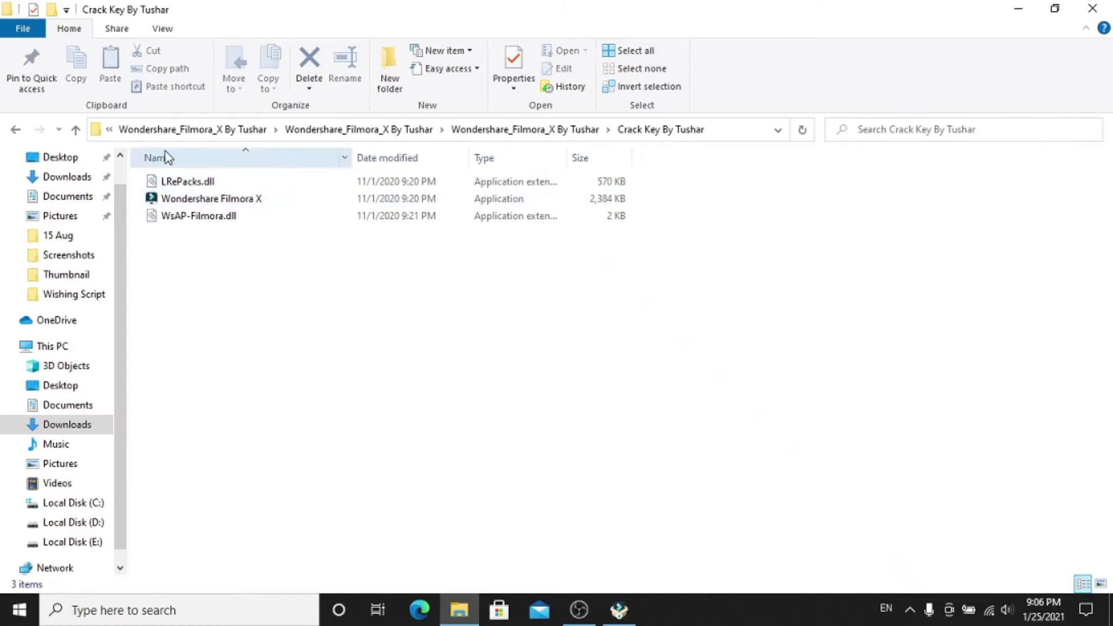
left_click(15, 129)
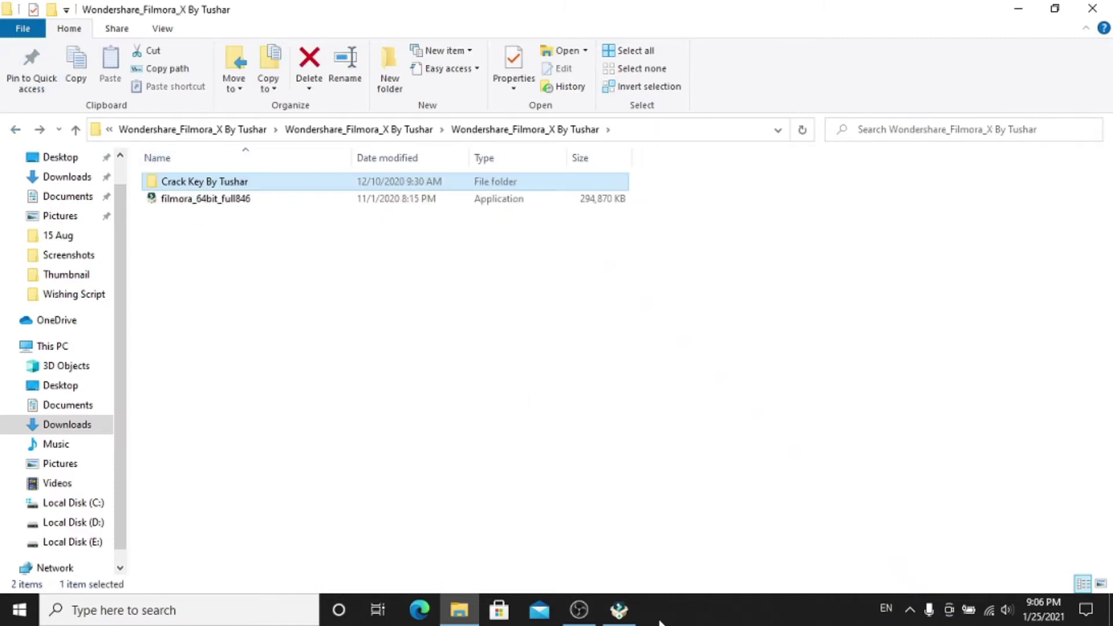
left_click(621, 610)
left_click(600, 344)
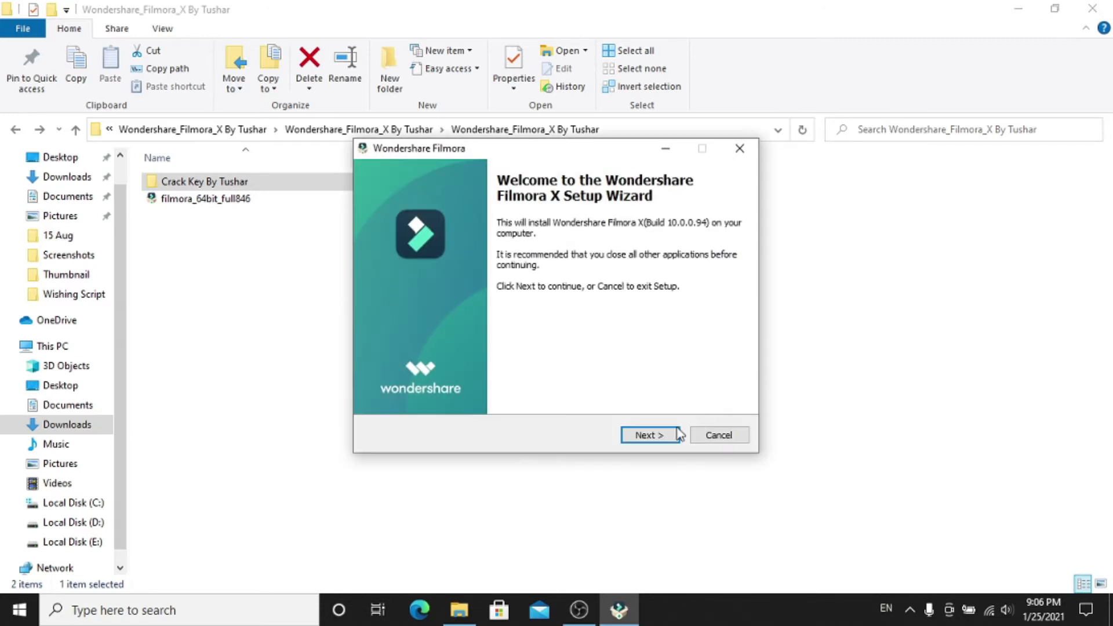
- Accept the licence agreement and start installing Filmora X into C:\Program Files\Wondershare\Wondershare Filmora
left_click(664, 438)
left_click(524, 409)
left_click(646, 437)
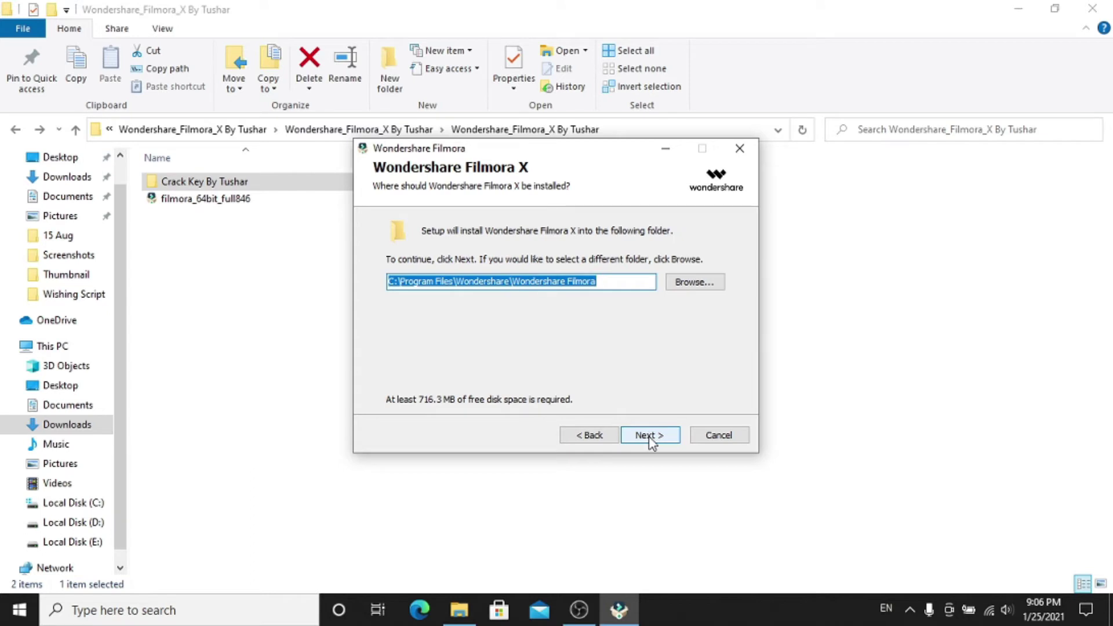
left_click(649, 436)
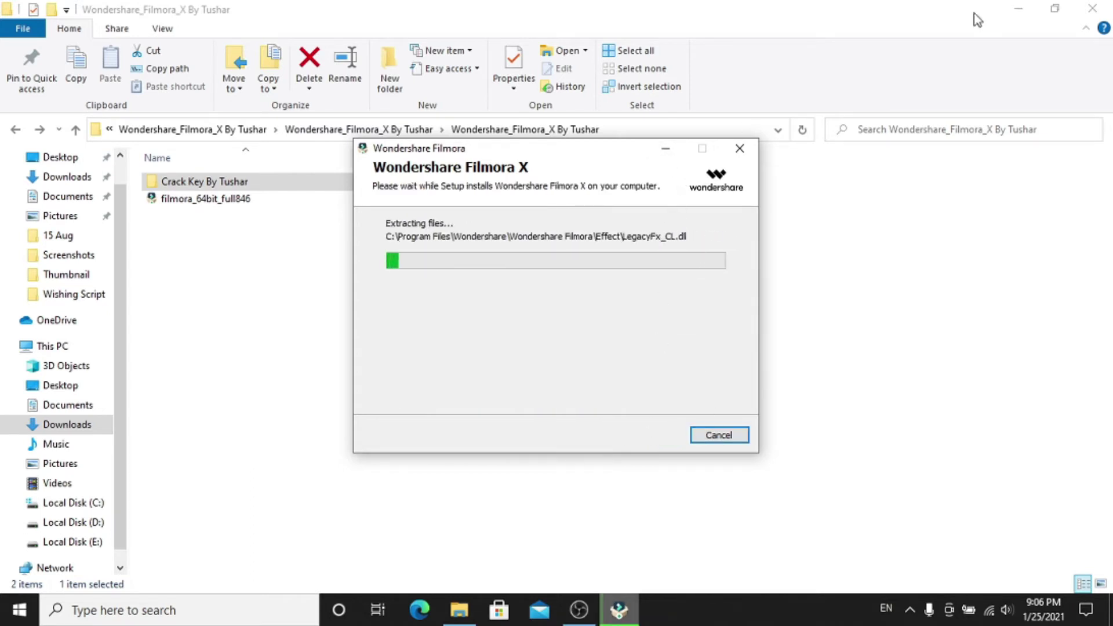
- Minimize the Filmora setup and File Explorer windows, and refresh the desktop
left_click(666, 149)
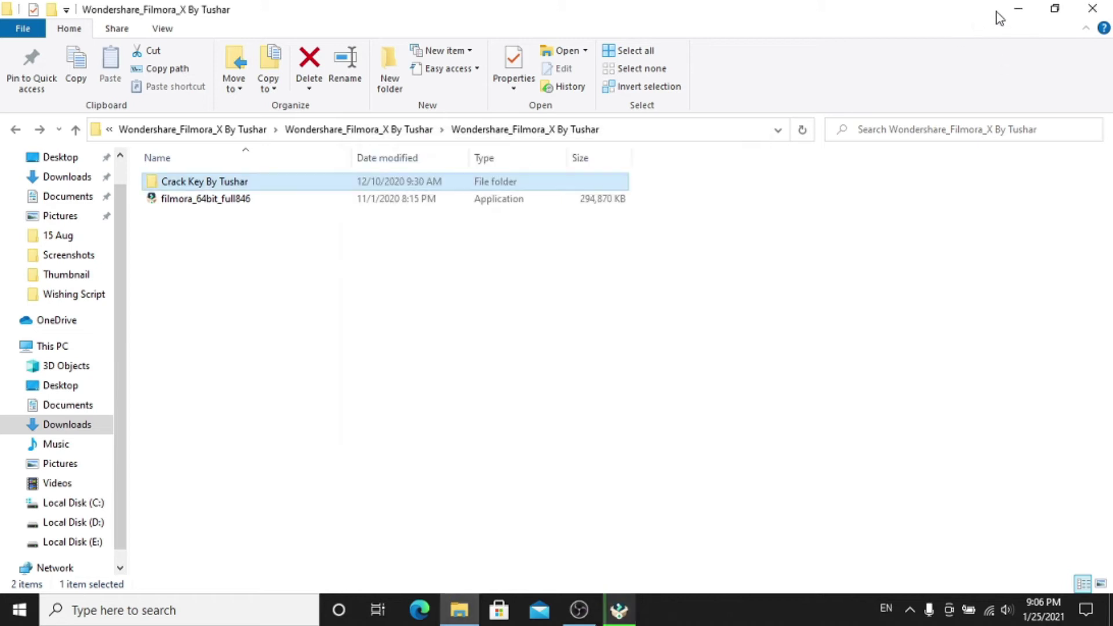
left_click(1017, 9)
right_click(711, 150)
left_click(737, 199)
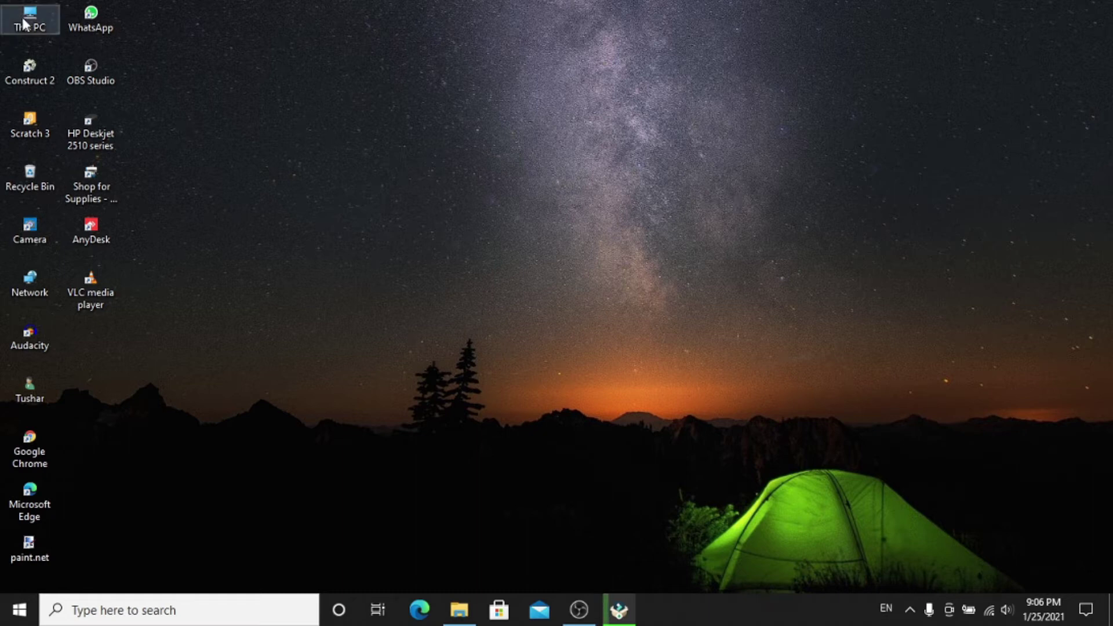
- Check the system type and Windows specifications in the properties of This PC, and close the Settings window
right_click(43, 26)
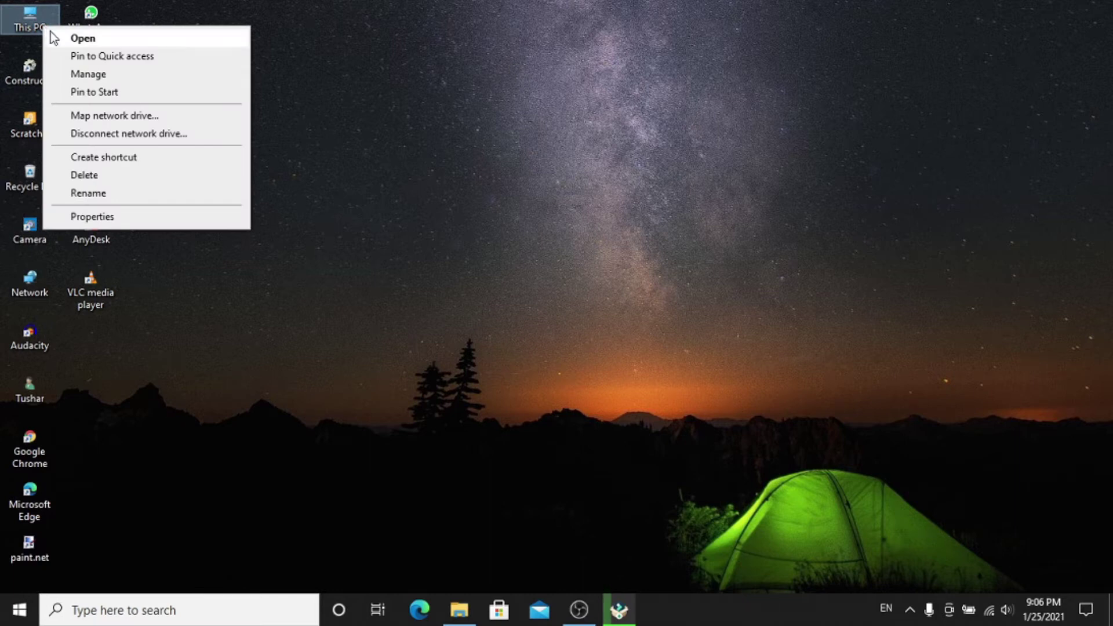
left_click(110, 77)
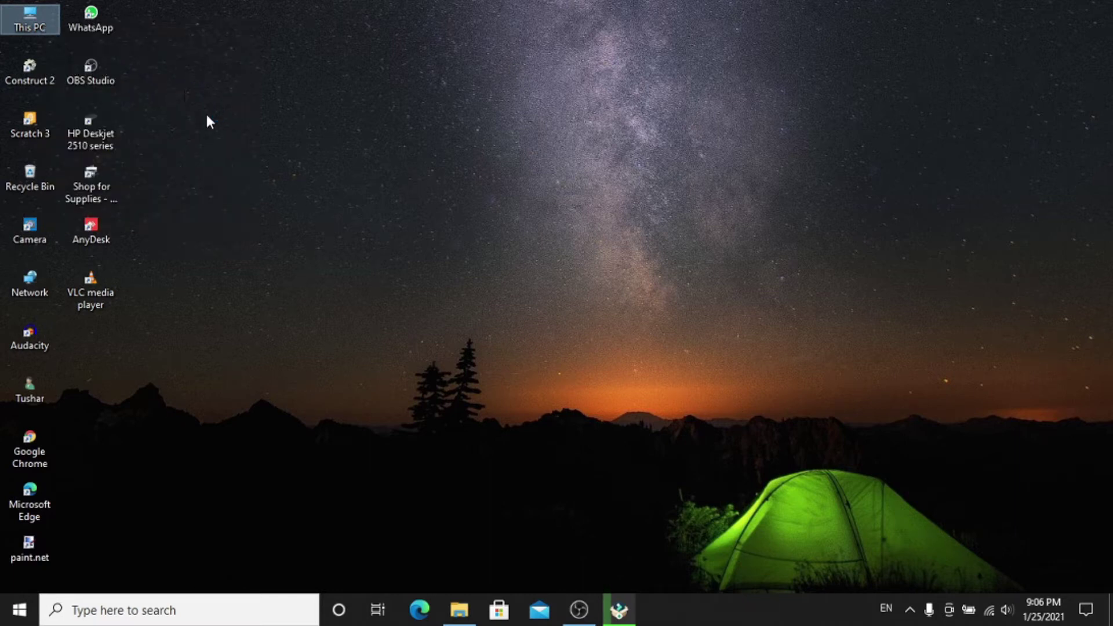
right_click(43, 21)
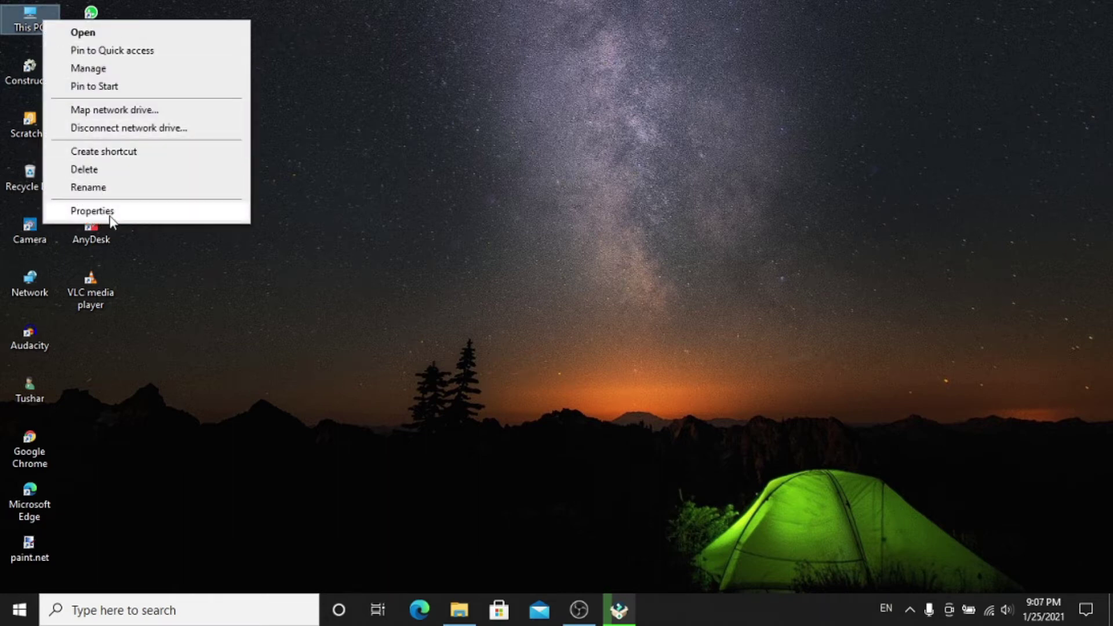
left_click(351, 152)
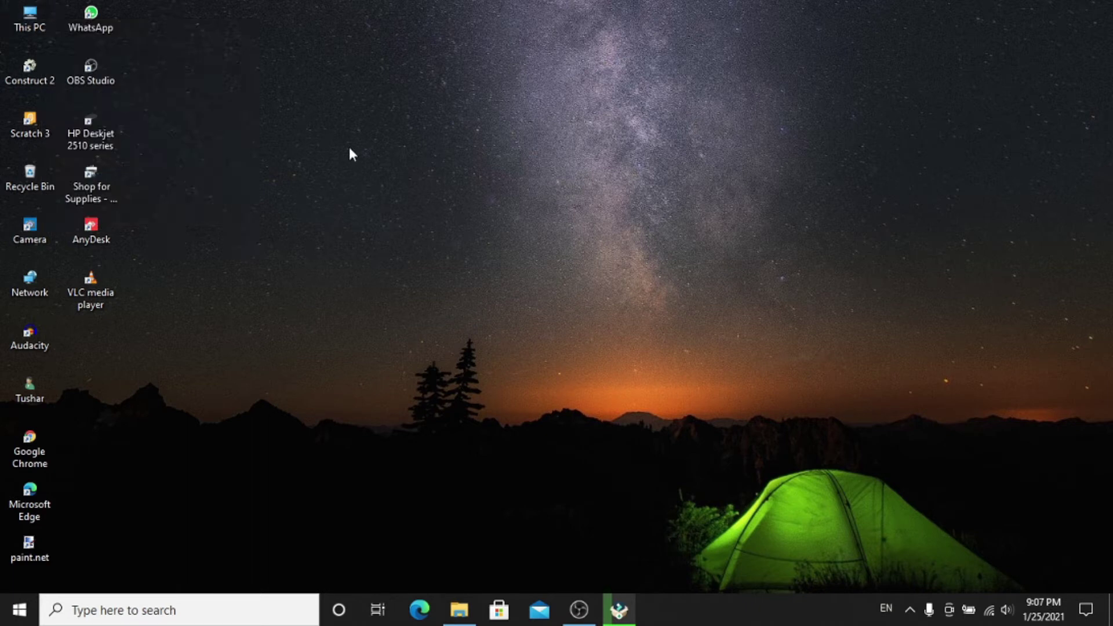
right_click(23, 15)
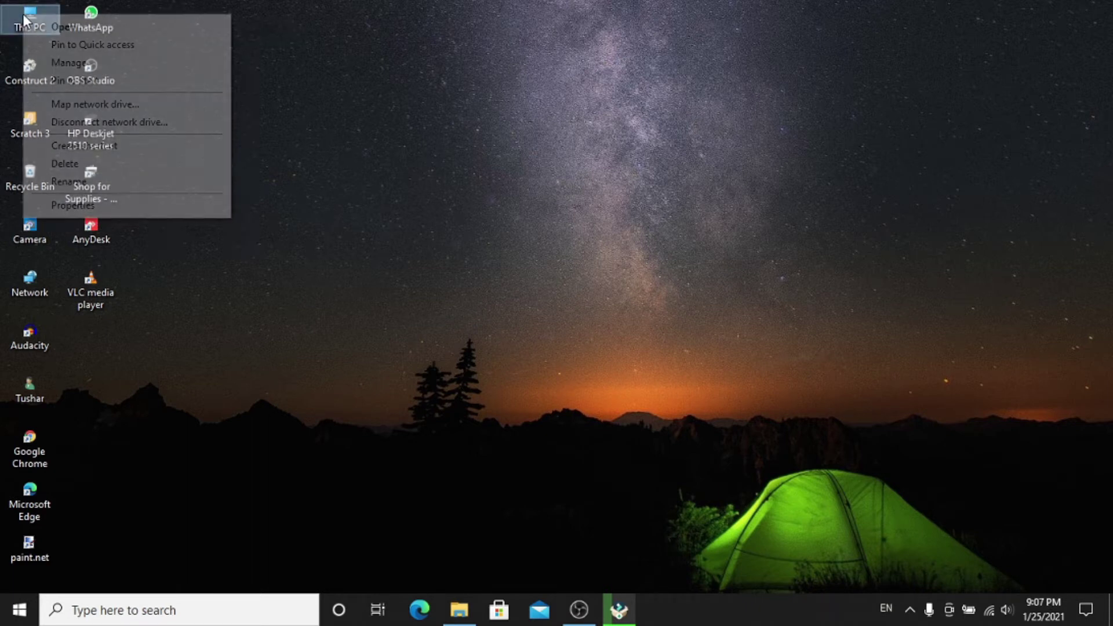
left_click(128, 204)
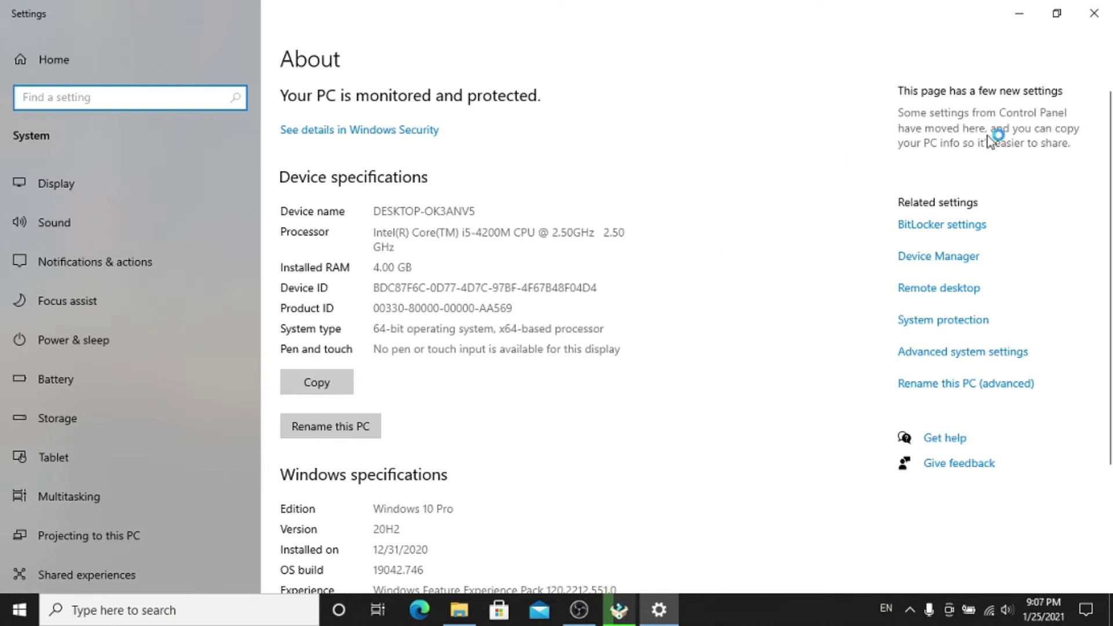
scroll(1110, 162, "down", 3)
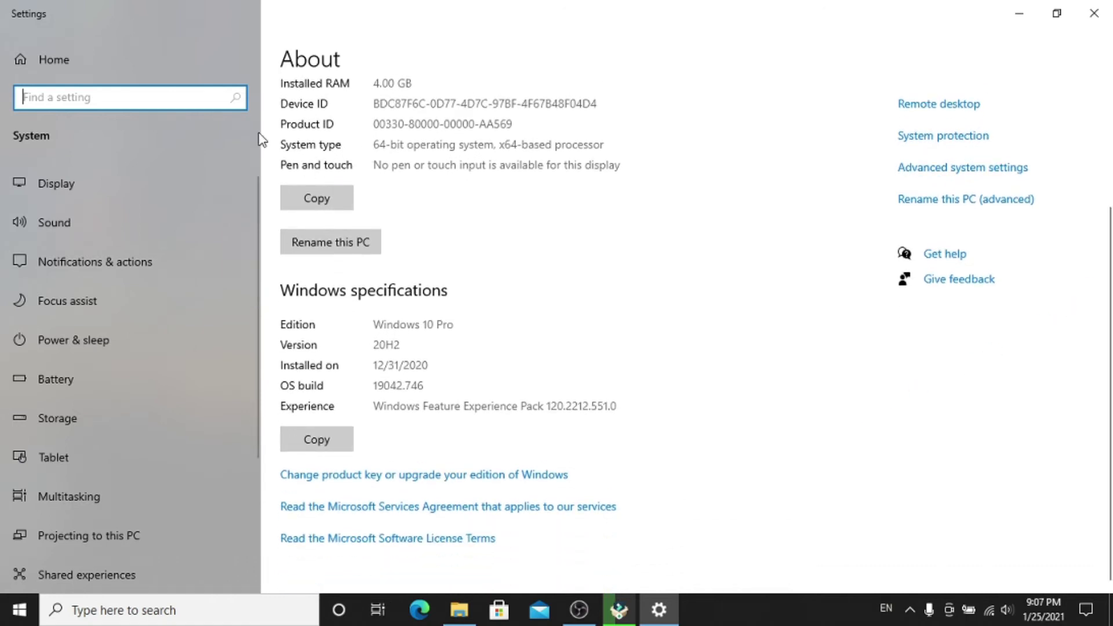
left_click(363, 163)
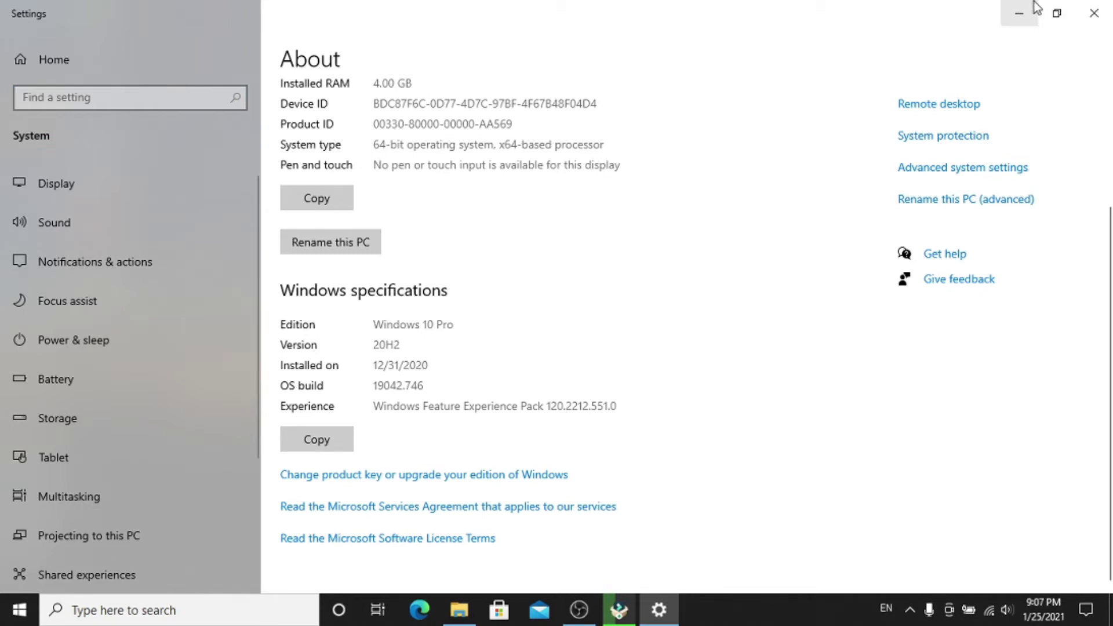
left_click(1094, 13)
- Refresh the desktop and close the Computer Management window while Filmora X is installing
right_click(652, 155)
left_click(670, 200)
right_click(563, 174)
left_click(590, 224)
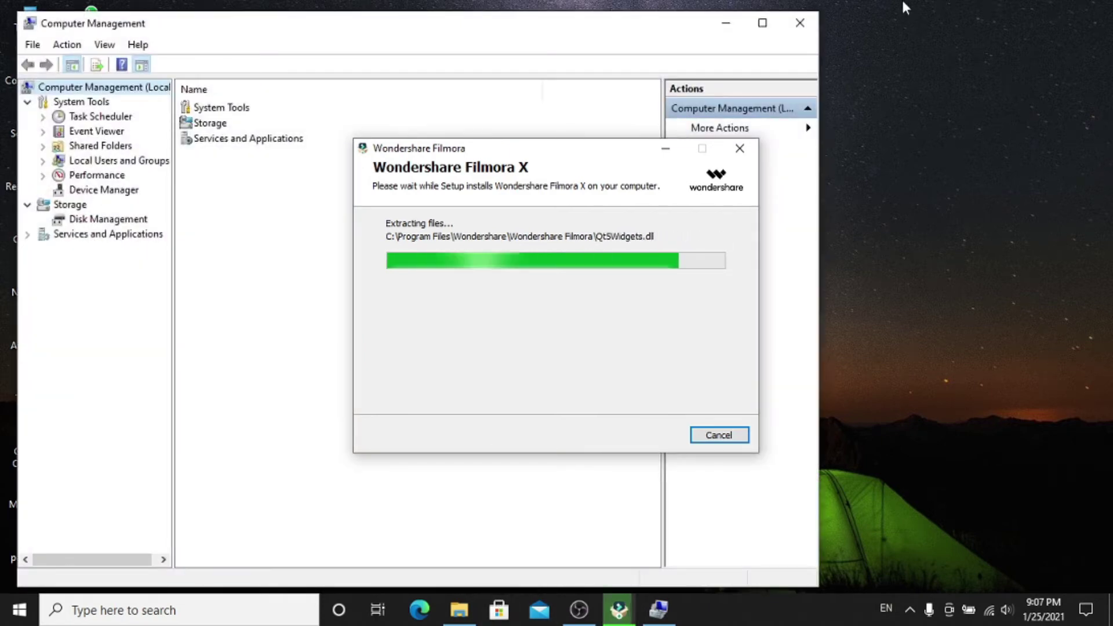
left_click(800, 23)
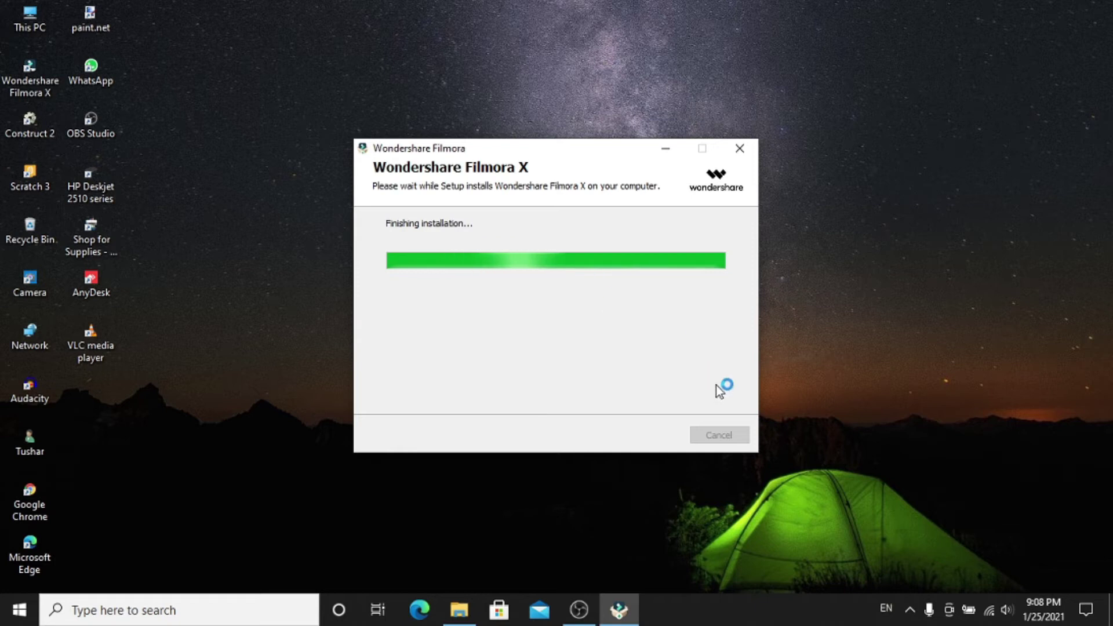
left_click(233, 124)
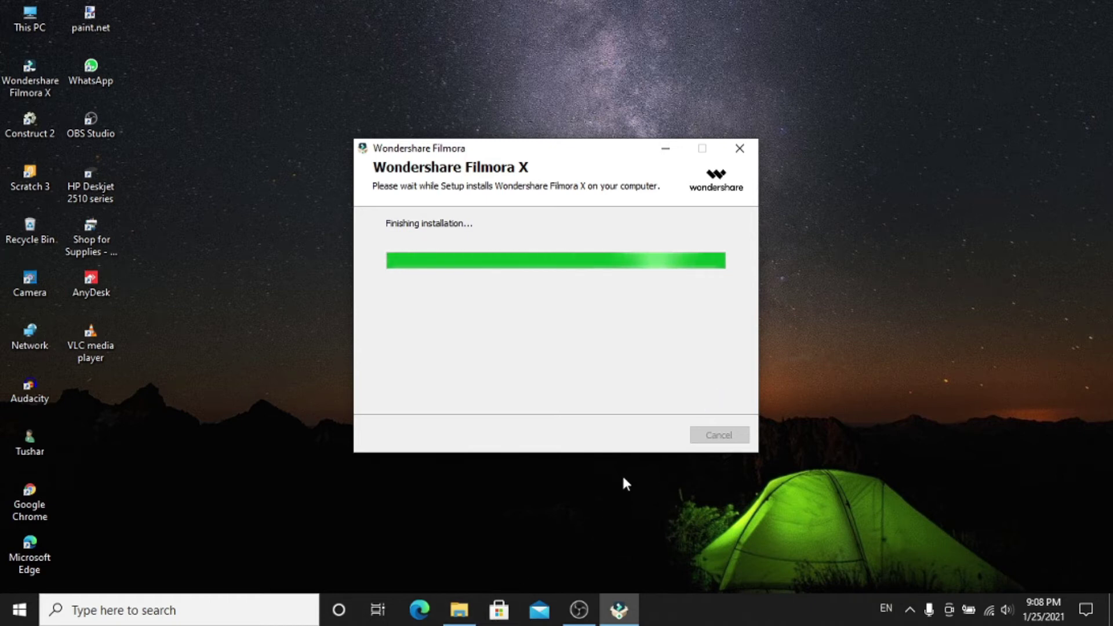
- Bring the minimized File Explorer window with the Filmora setup files back to the front
left_click(470, 615)
mouse_move(471, 615)
left_click(458, 510)
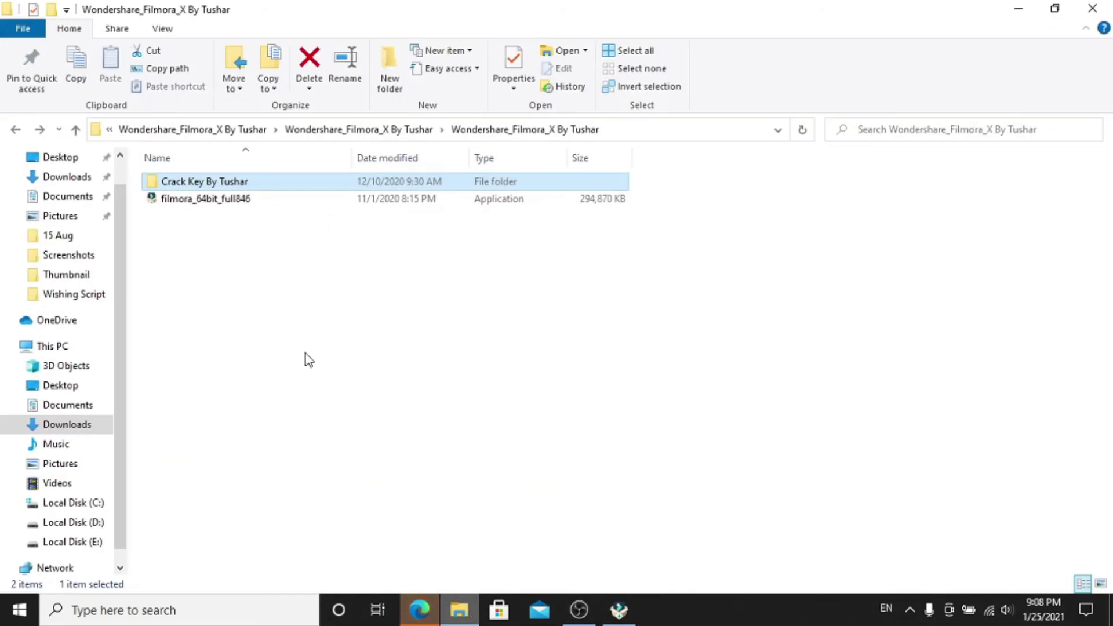
- Open the crack key folder and check the progress of the Filmora X installation
double_click(237, 188)
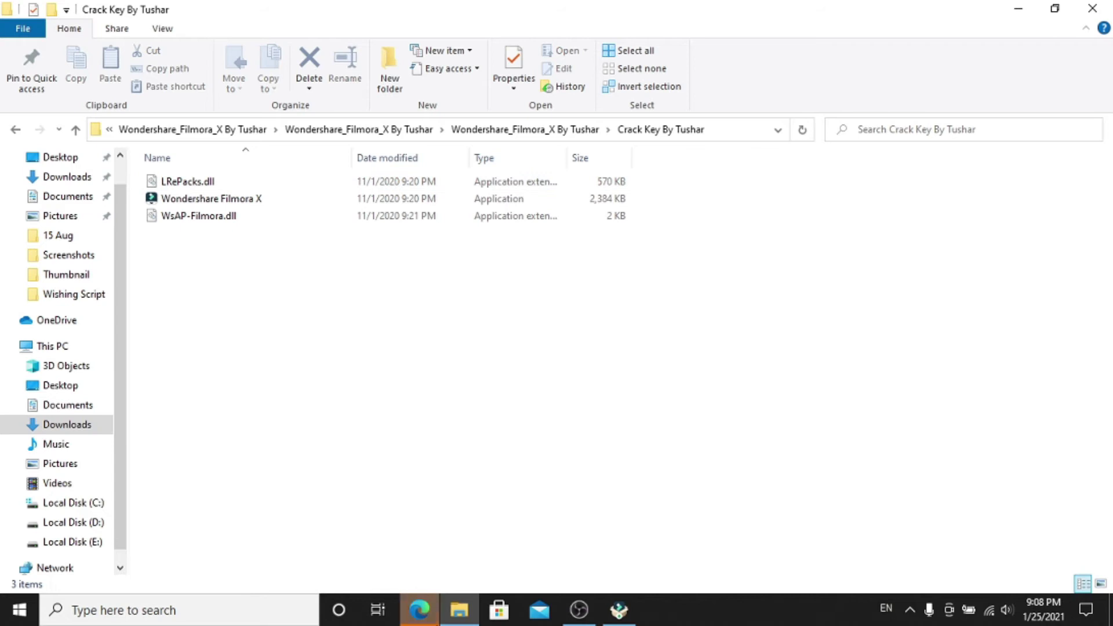
left_click(426, 618)
left_click(1094, 12)
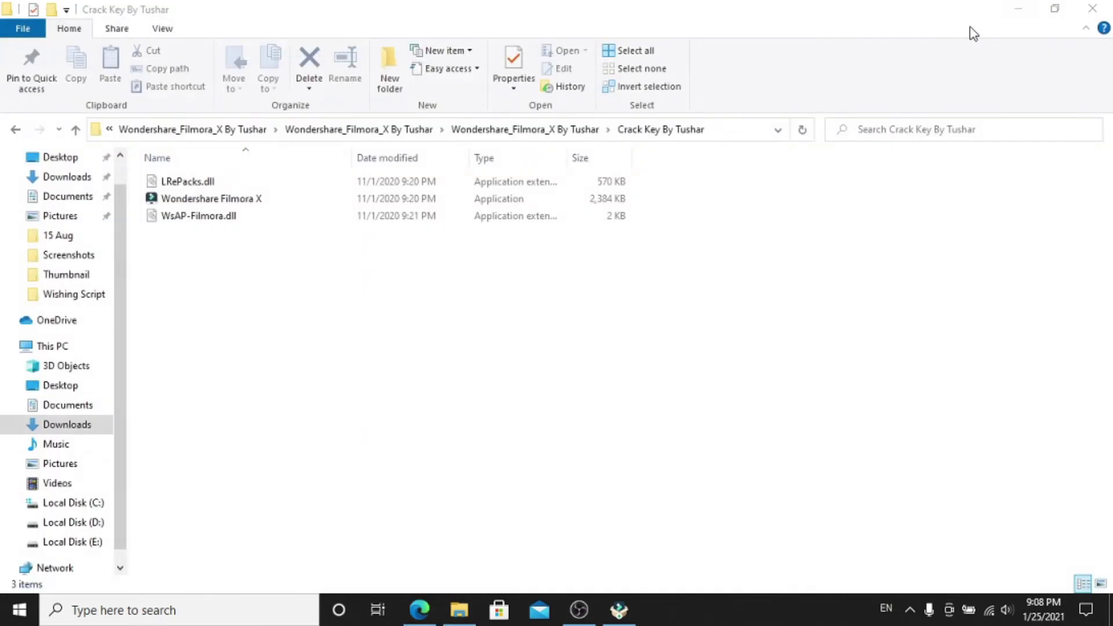
left_click(619, 610)
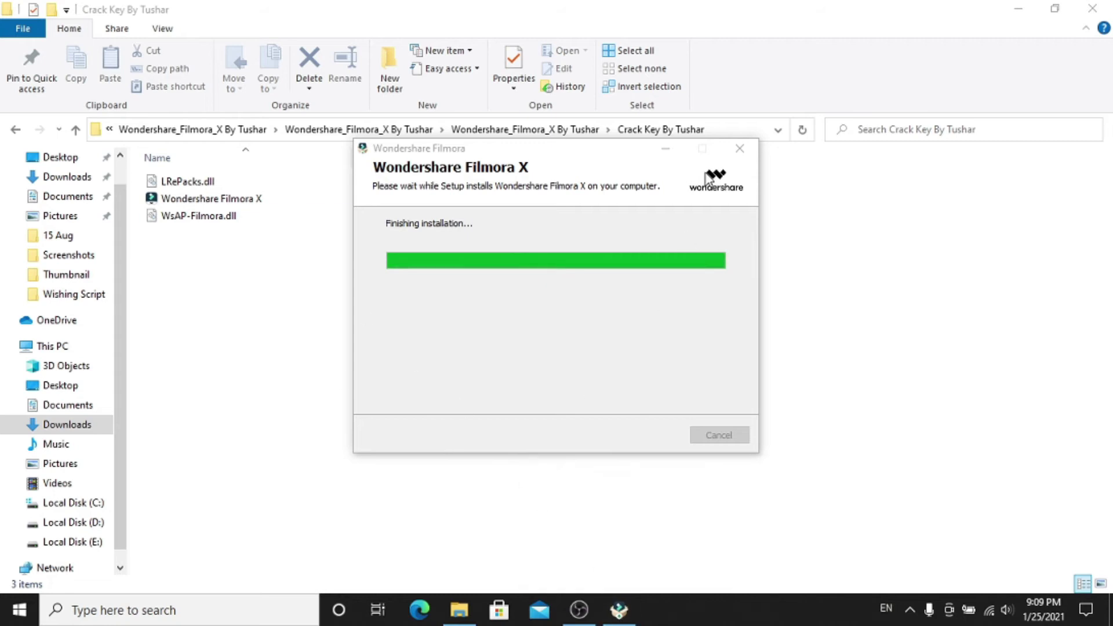
left_click(518, 571)
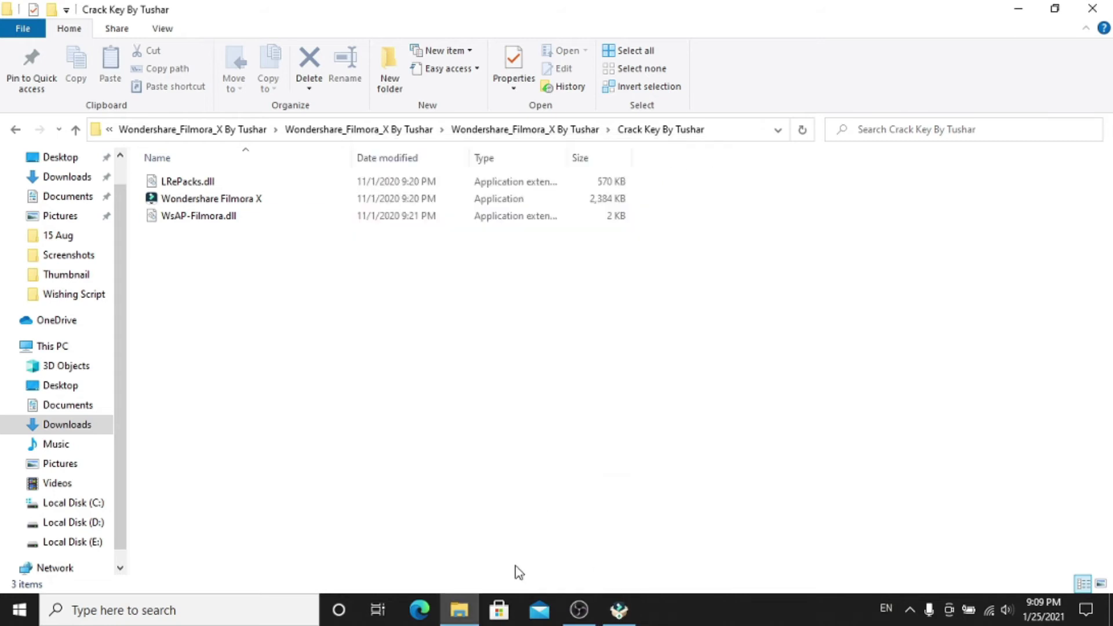
- Copy the files LRePacks.dll and WsAP-Filmora.dll from the crack key folder
left_click(226, 219)
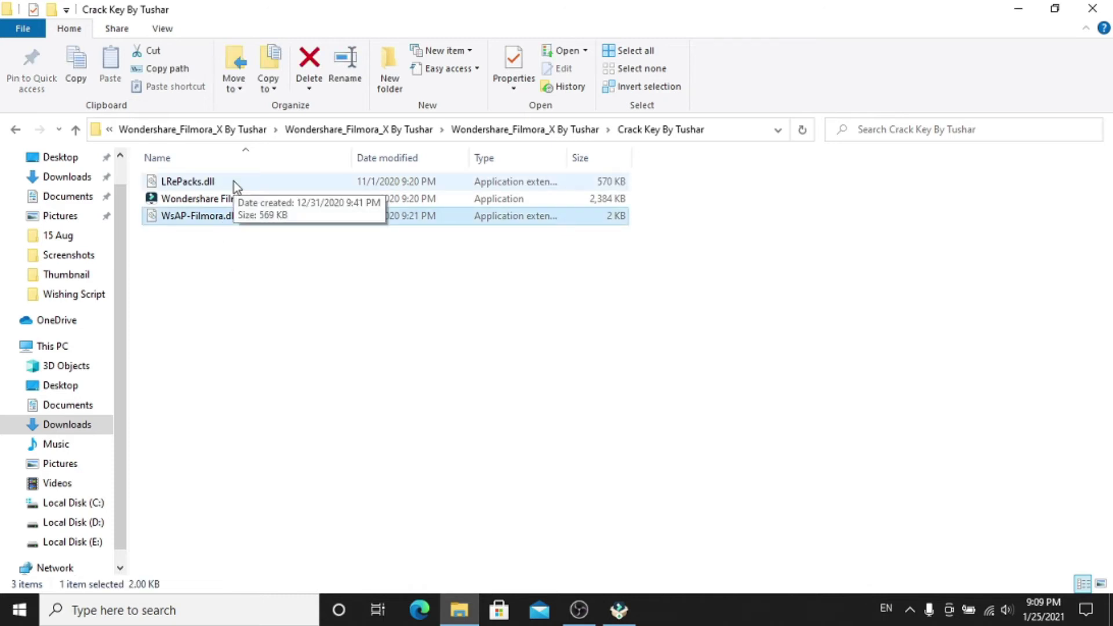
left_click(234, 182)
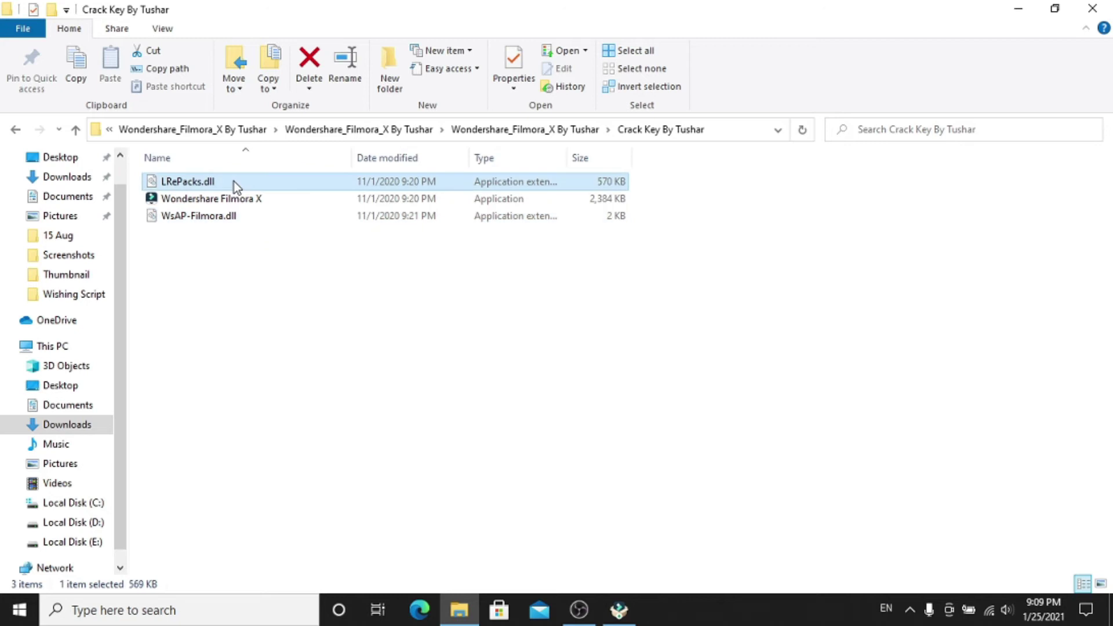
left_click(231, 216)
left_click(238, 181, "ctrl")
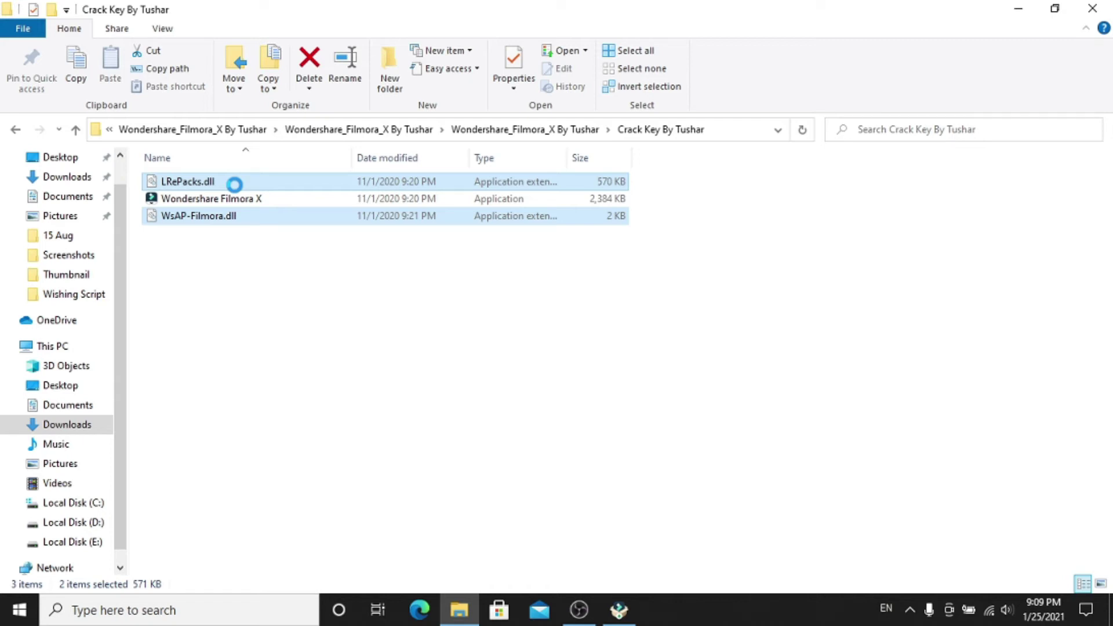
right_click(234, 183)
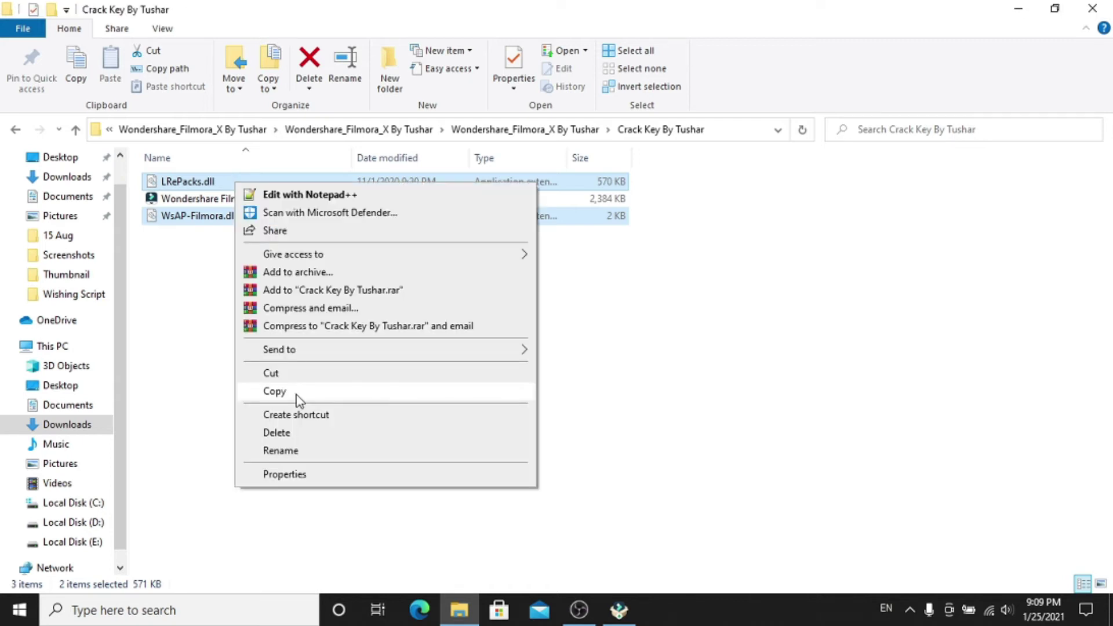
left_click(297, 399)
- Paste the two copied DLL files onto the desktop
left_click(1020, 9)
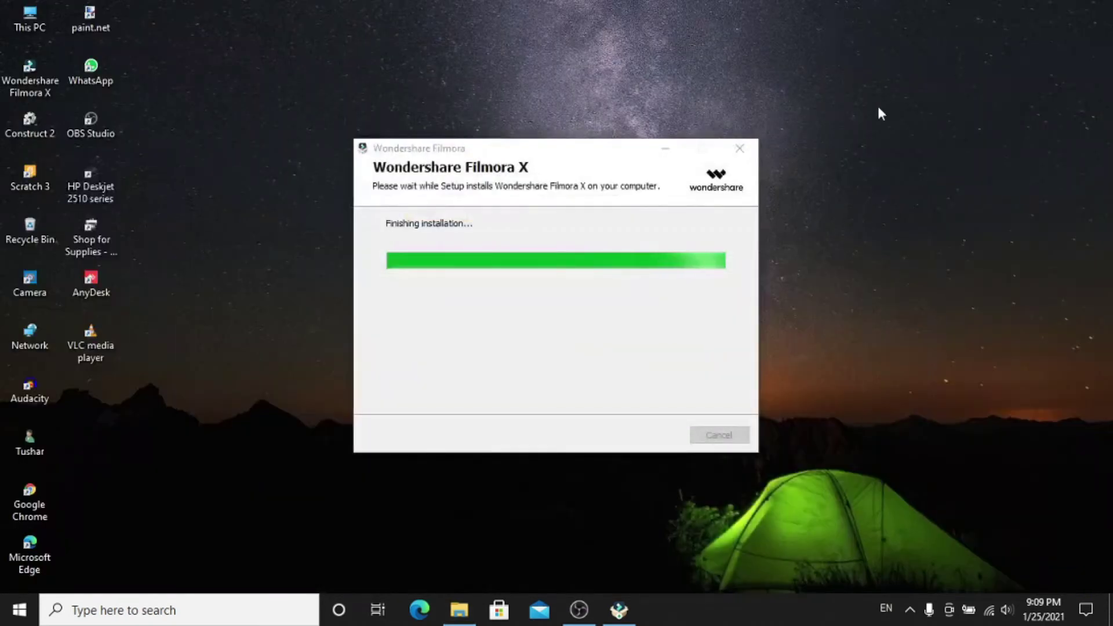
right_click(300, 160)
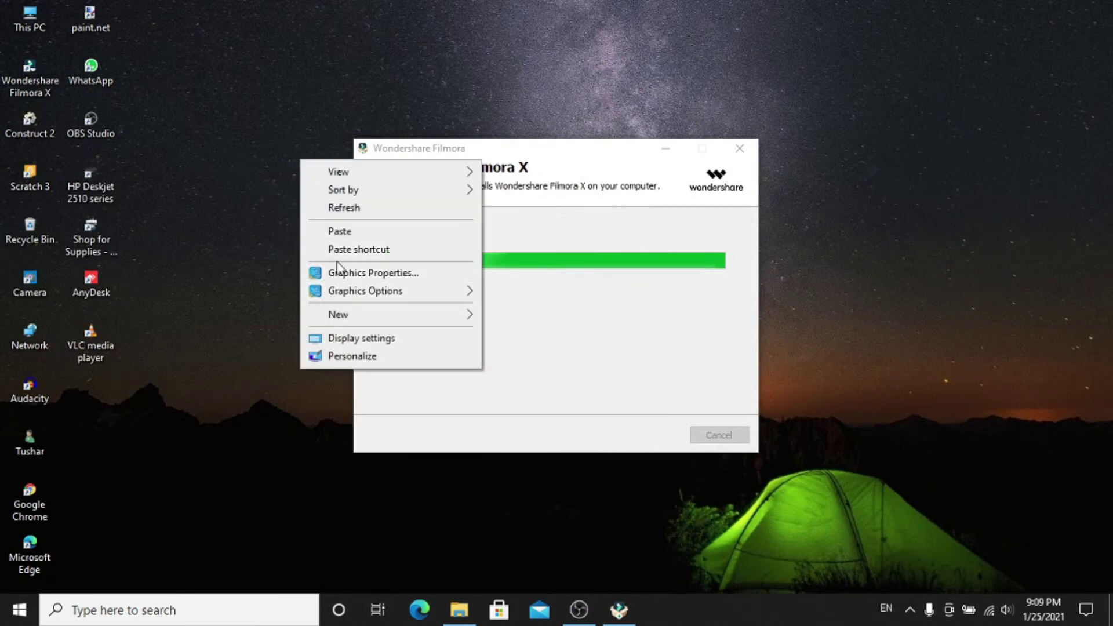
left_click(355, 230)
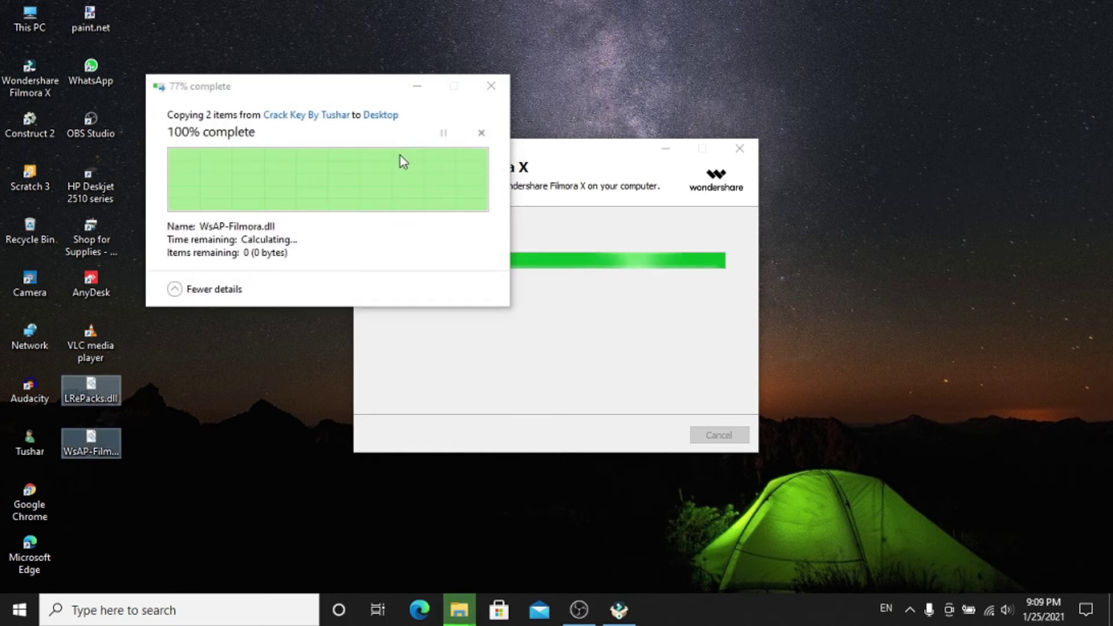
left_click(186, 356)
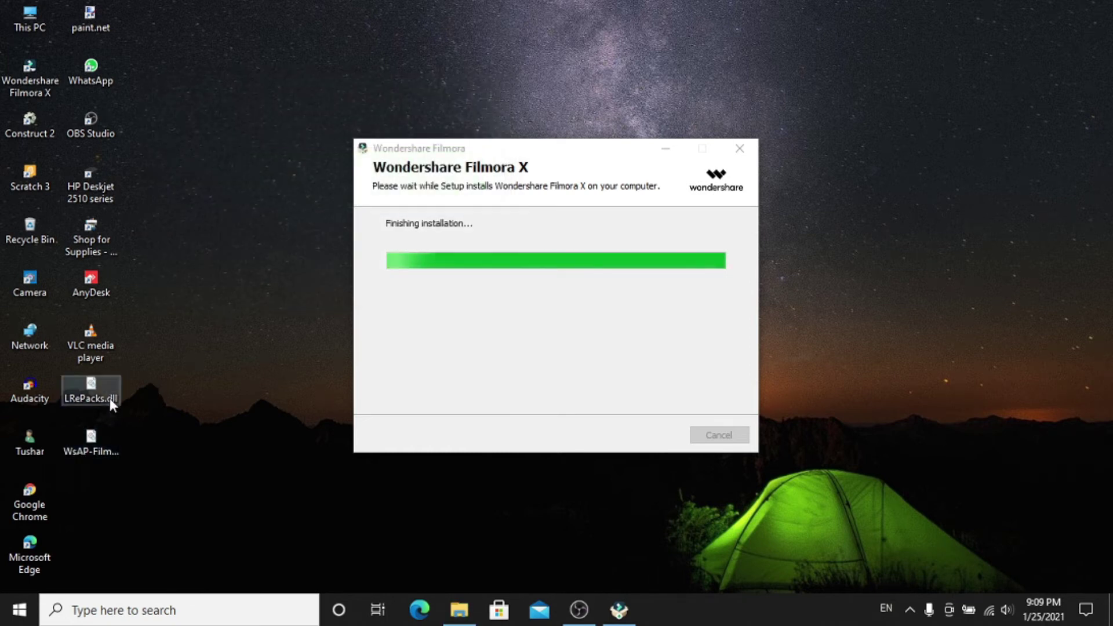
left_click_drag(130, 484, 89, 401)
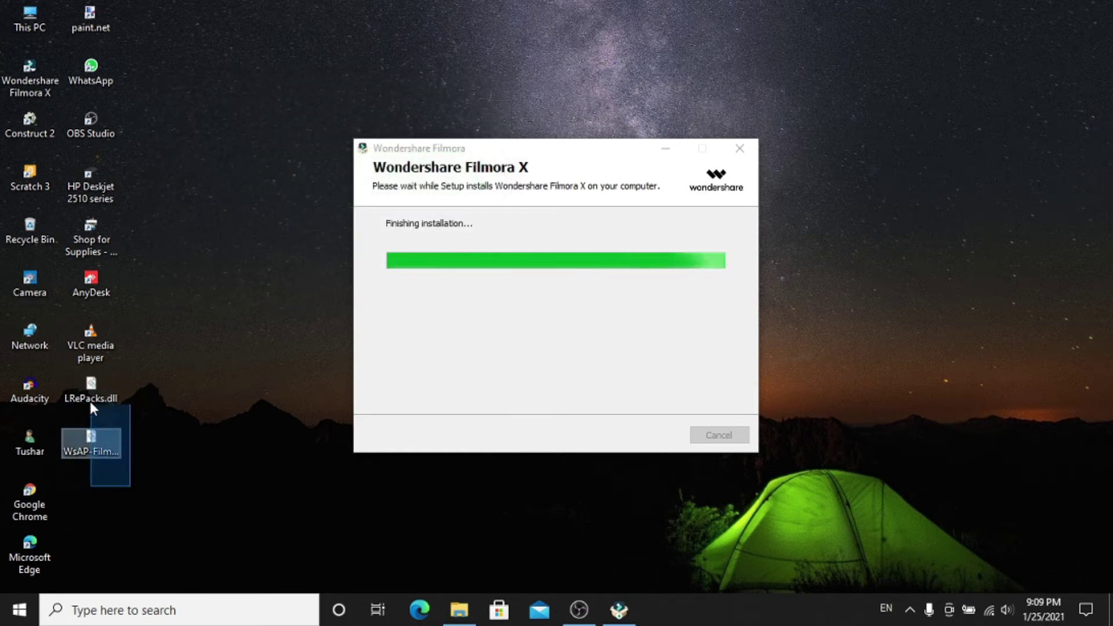
left_click(216, 436)
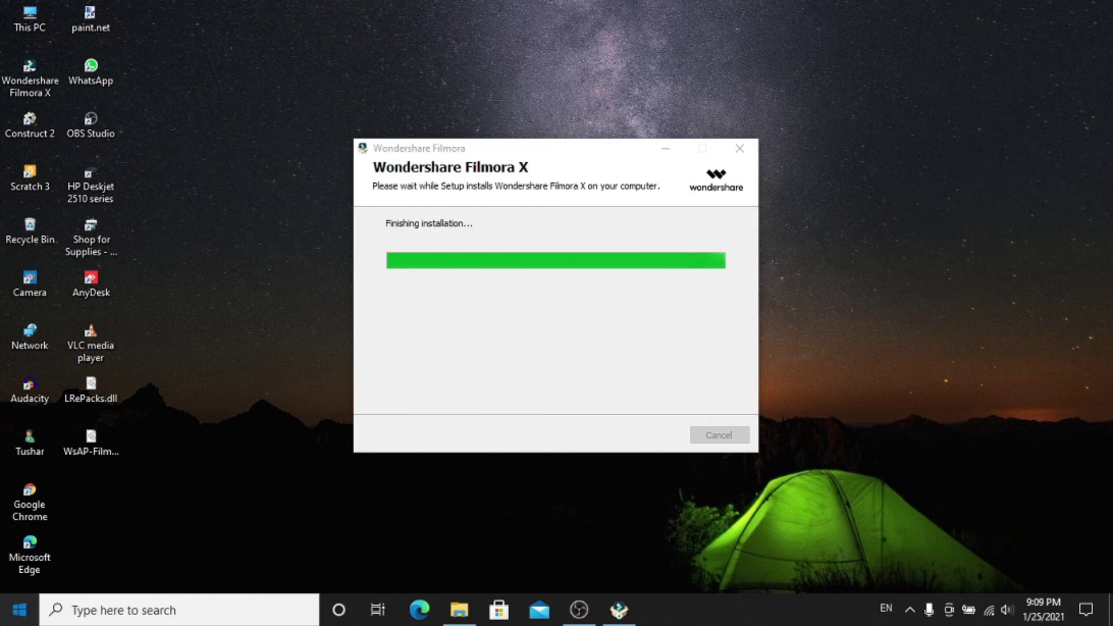
key("super")
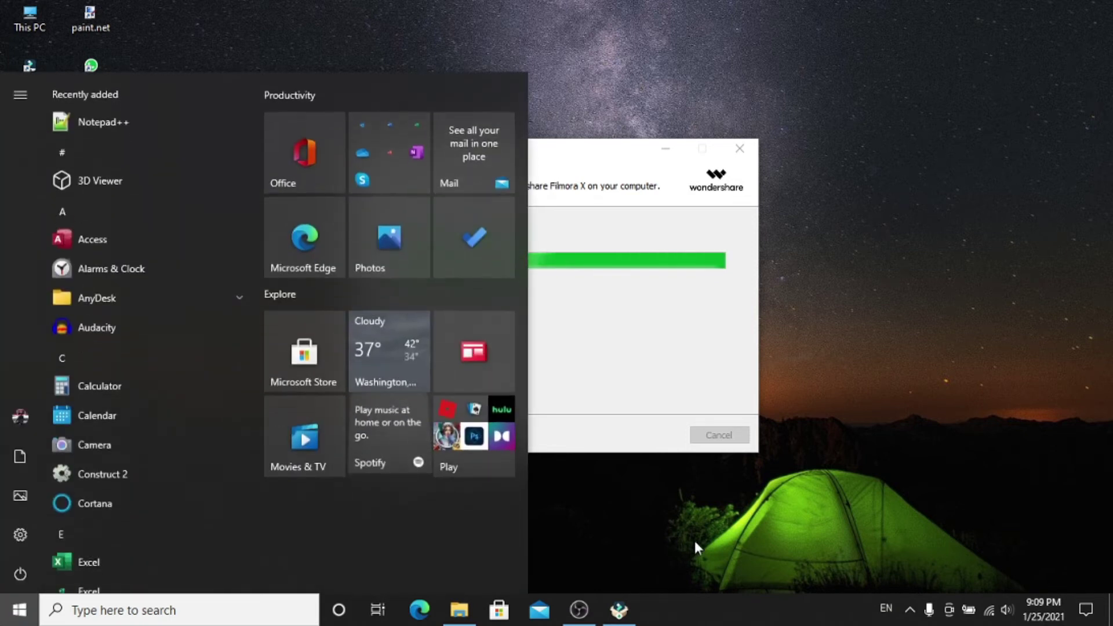
key("super")
key("super")
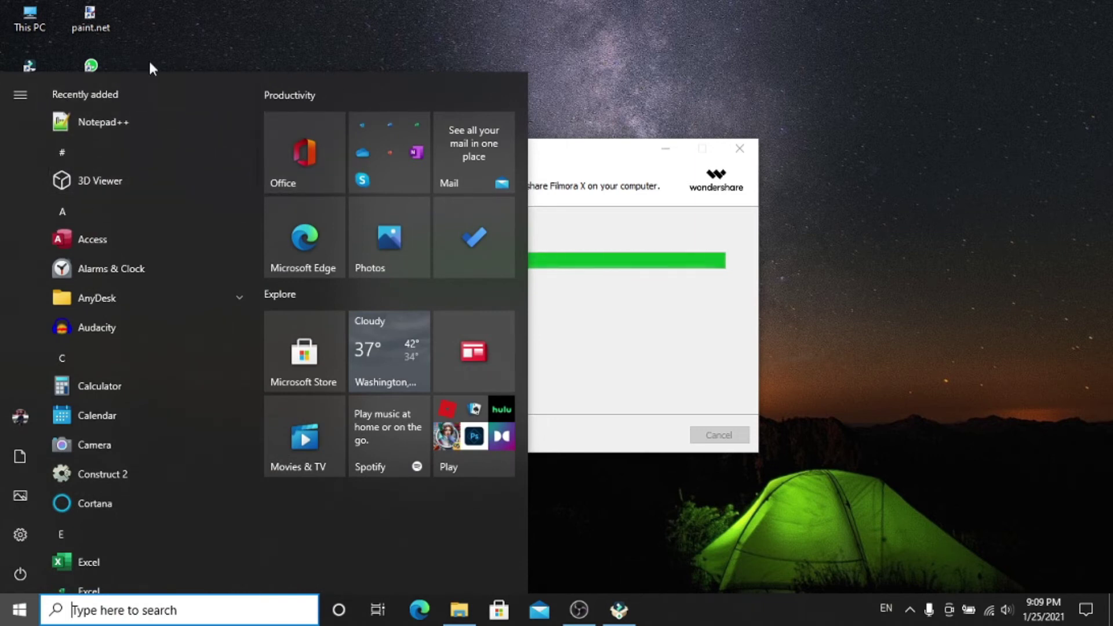
left_click(293, 20)
right_click(271, 153)
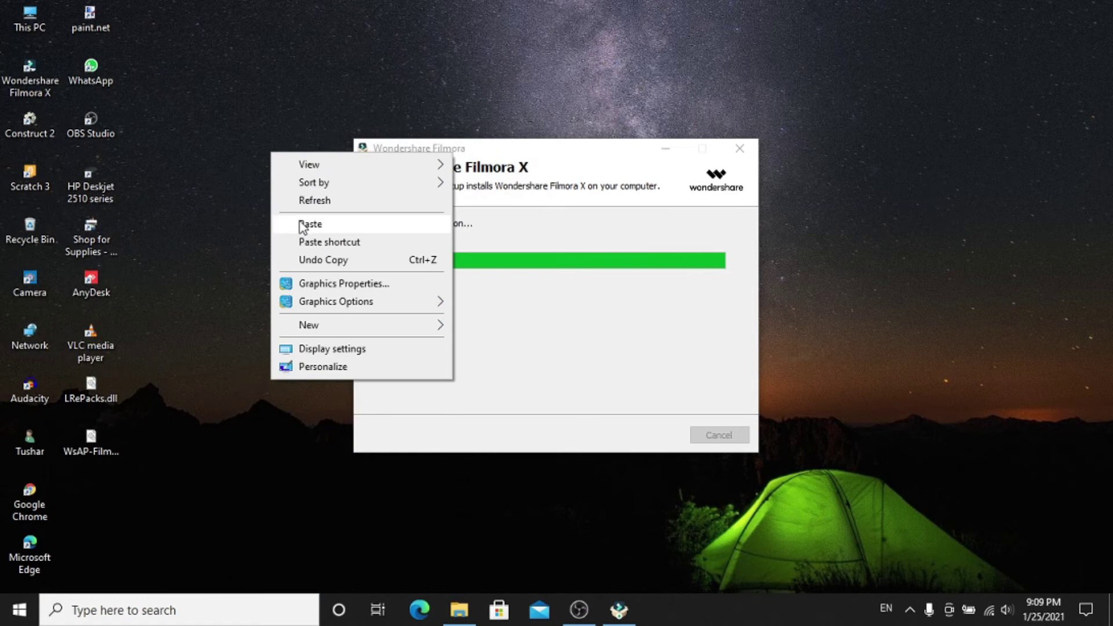
left_click(308, 225)
right_click(304, 187)
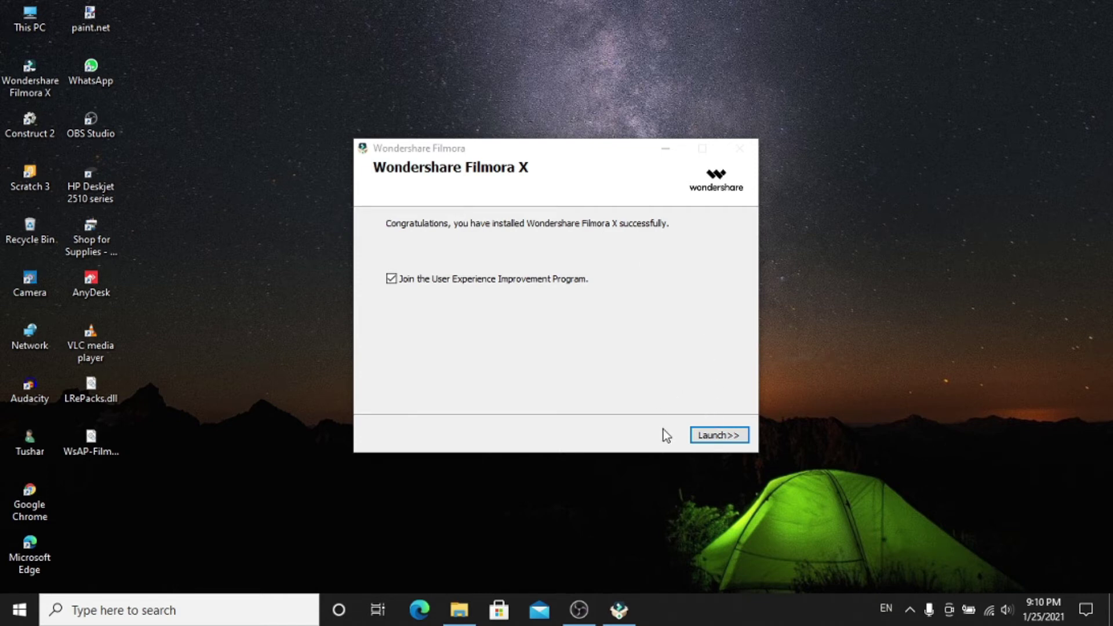
- Launch Filmora X from the completed setup and close the File Explorer window
left_click(707, 436)
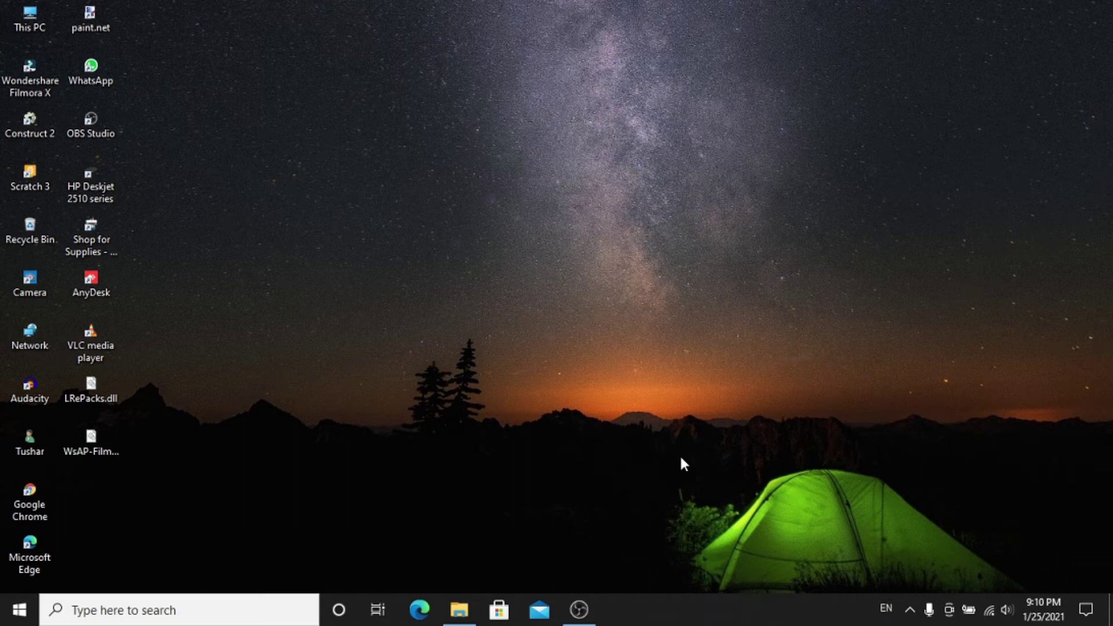
left_click(455, 606)
key("super+d")
right_click(580, 251)
left_click(582, 246)
left_click(19, 610)
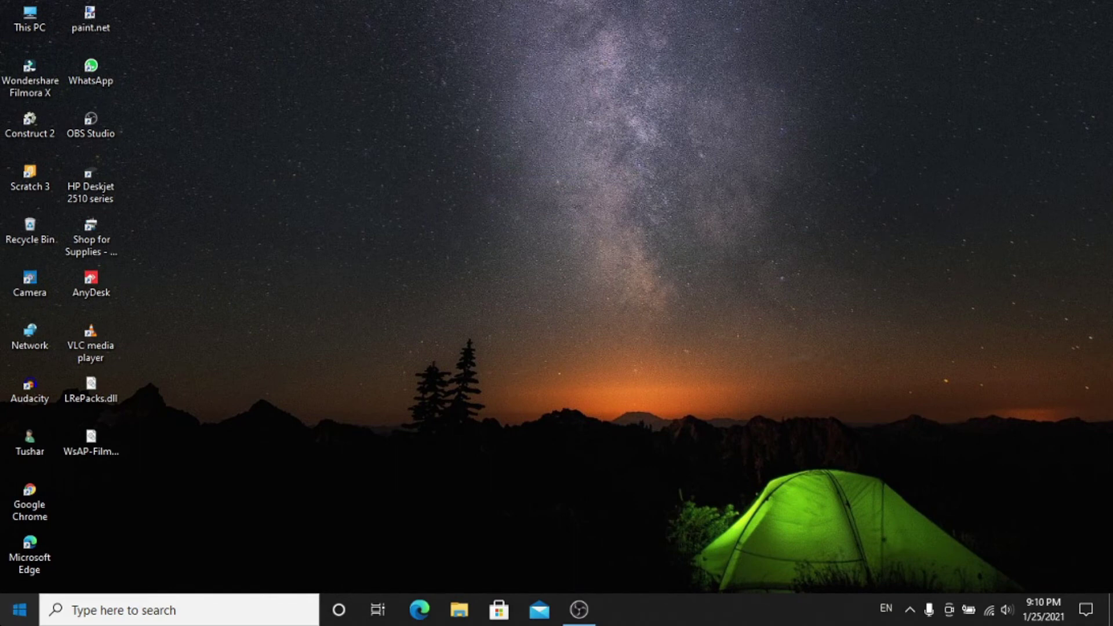
left_click(947, 199)
right_click(947, 198)
left_click(974, 243)
key("super")
left_click(768, 193)
right_click(759, 193)
left_click(781, 246)
- Open Programs and Features through the Uninstall option of Wondershare Filmora X, and start uninstalling Wondershare Helper Compact 2.6.0
key("super")
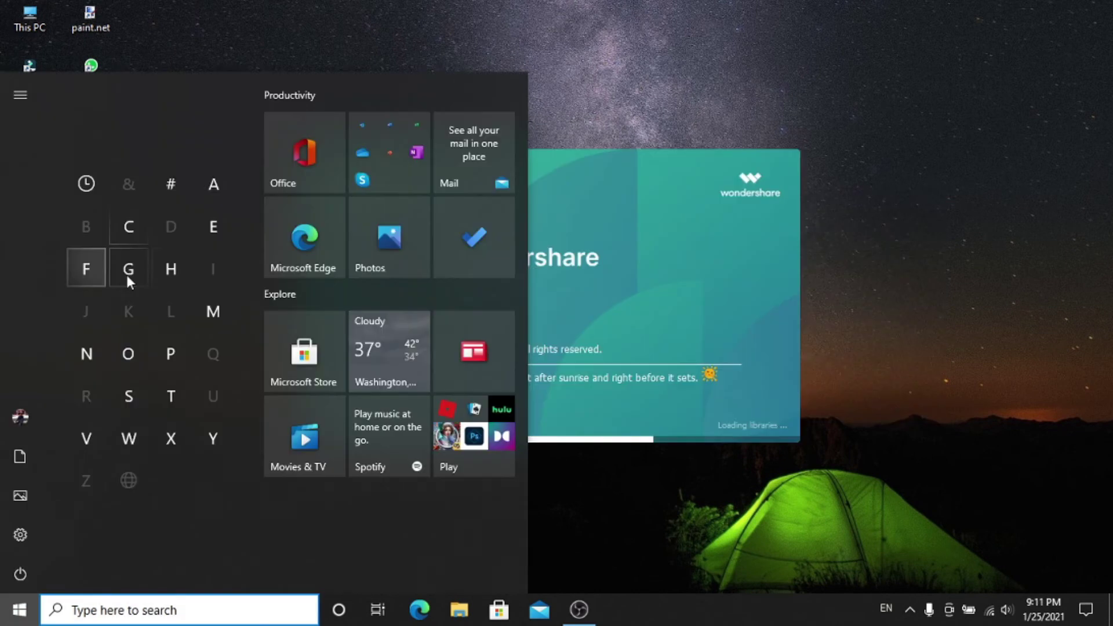
left_click(129, 438)
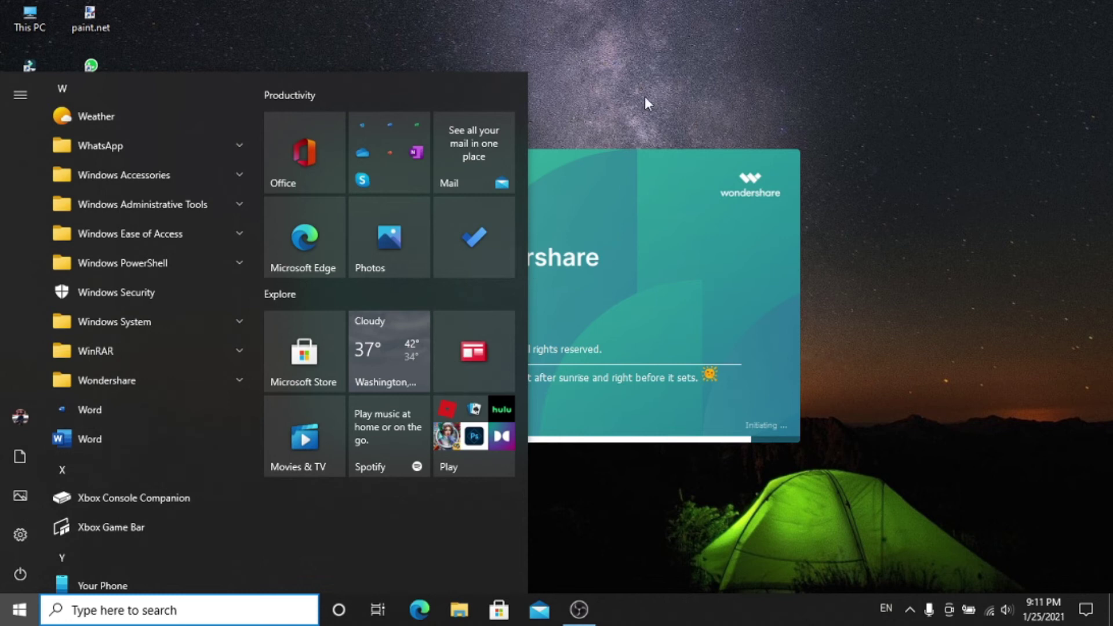
left_click(80, 385)
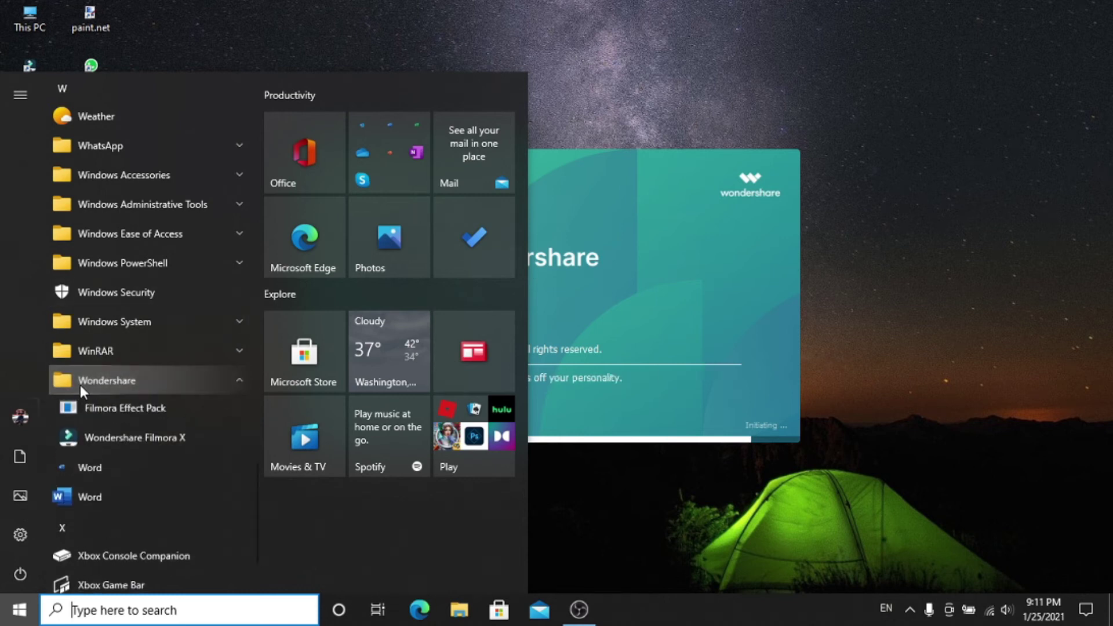
right_click(132, 436)
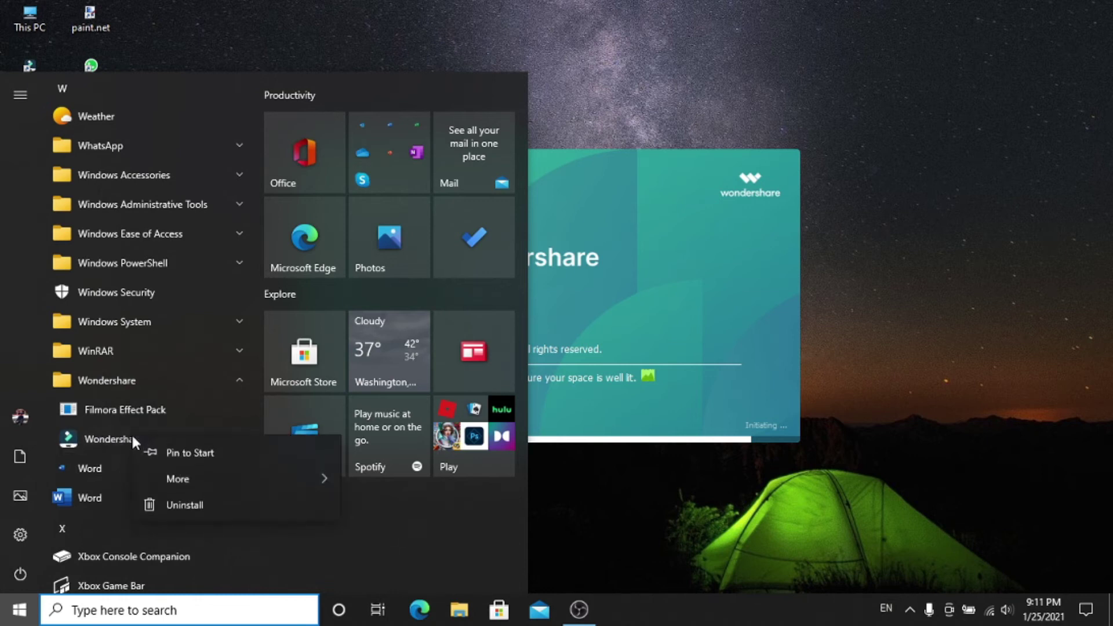
left_click(210, 505)
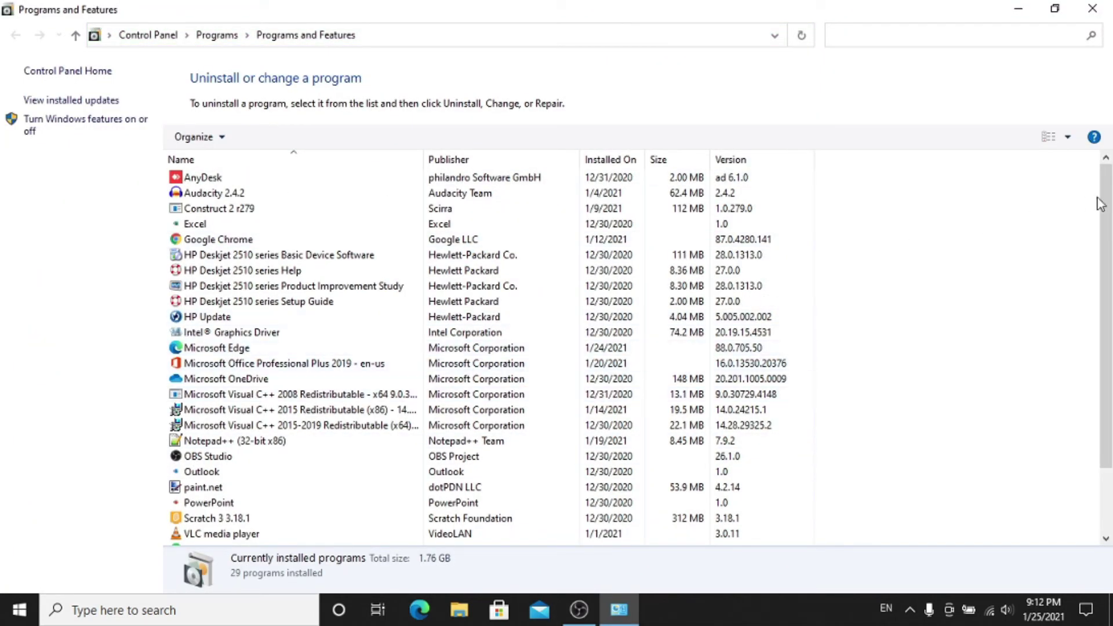
scroll(1092, 360, "down", 2)
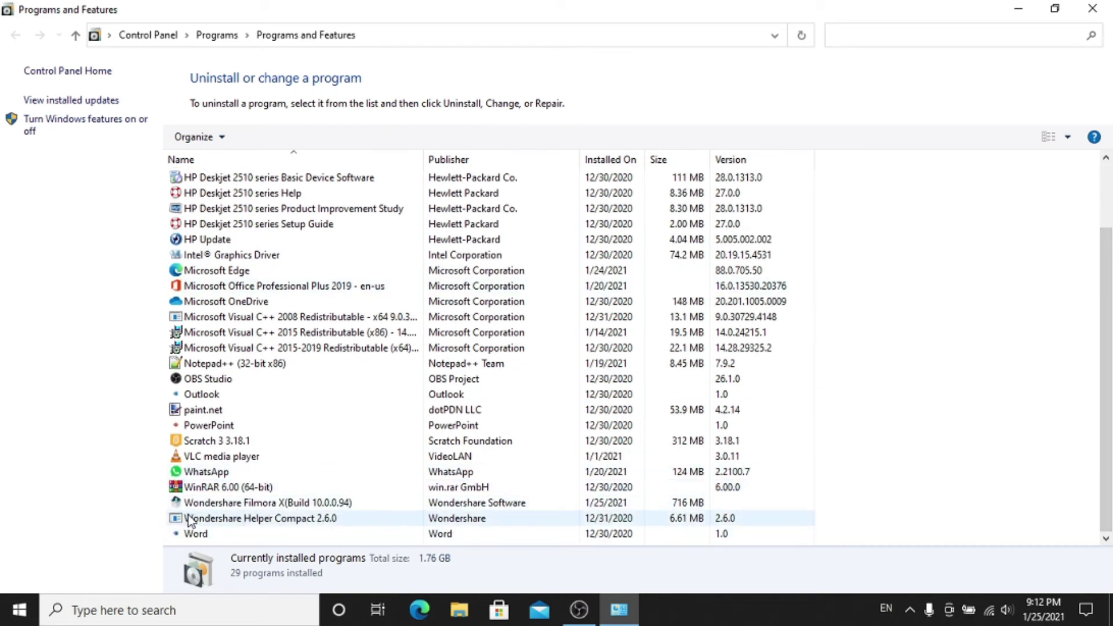
left_click(305, 521)
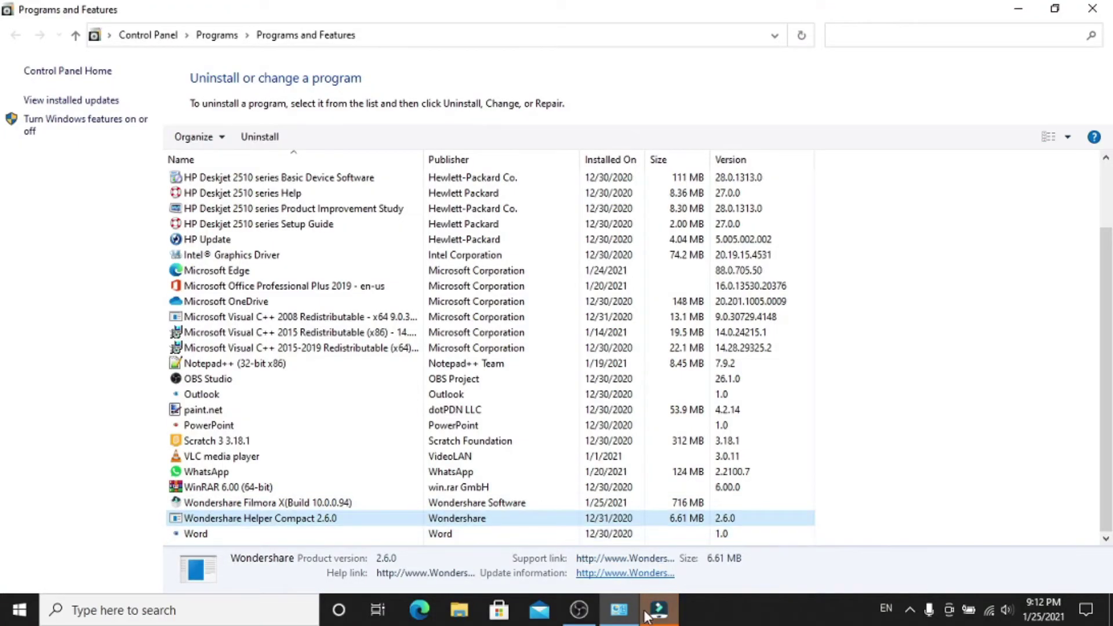
- Switch to Wondershare Filmora, dismiss the Live Update offer, and check the Filmora X activation dialog
left_click(659, 609)
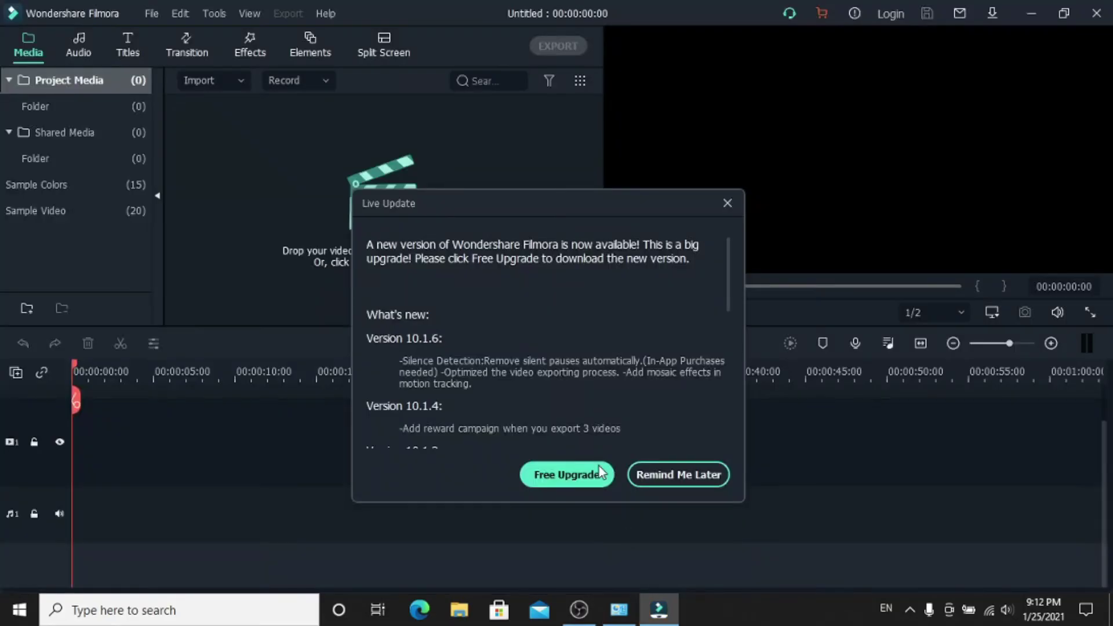
left_click(728, 203)
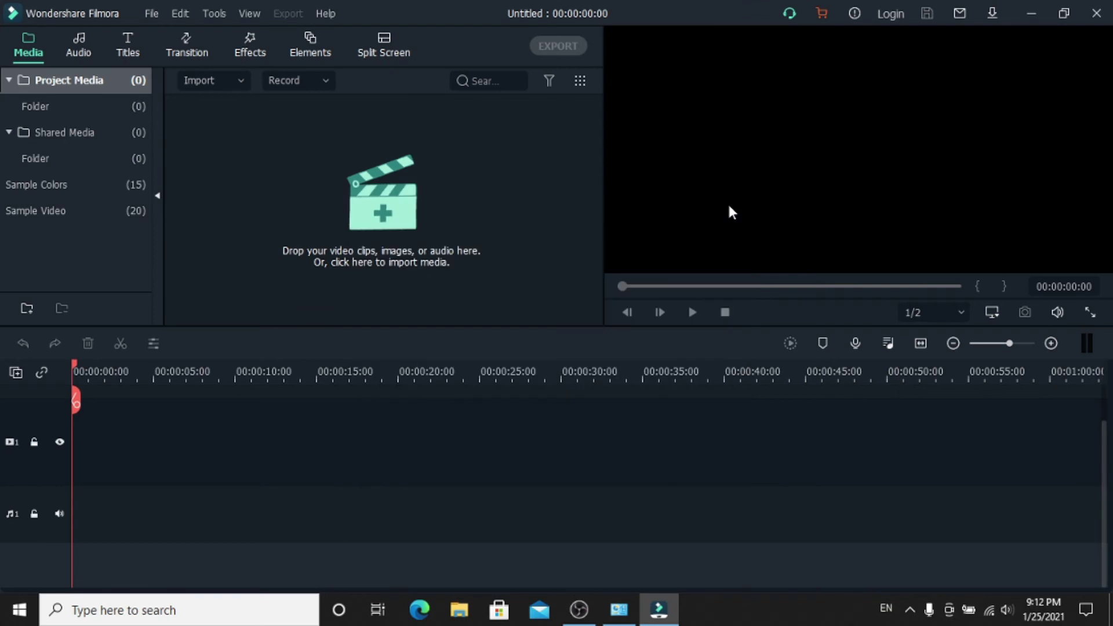
left_click(326, 12)
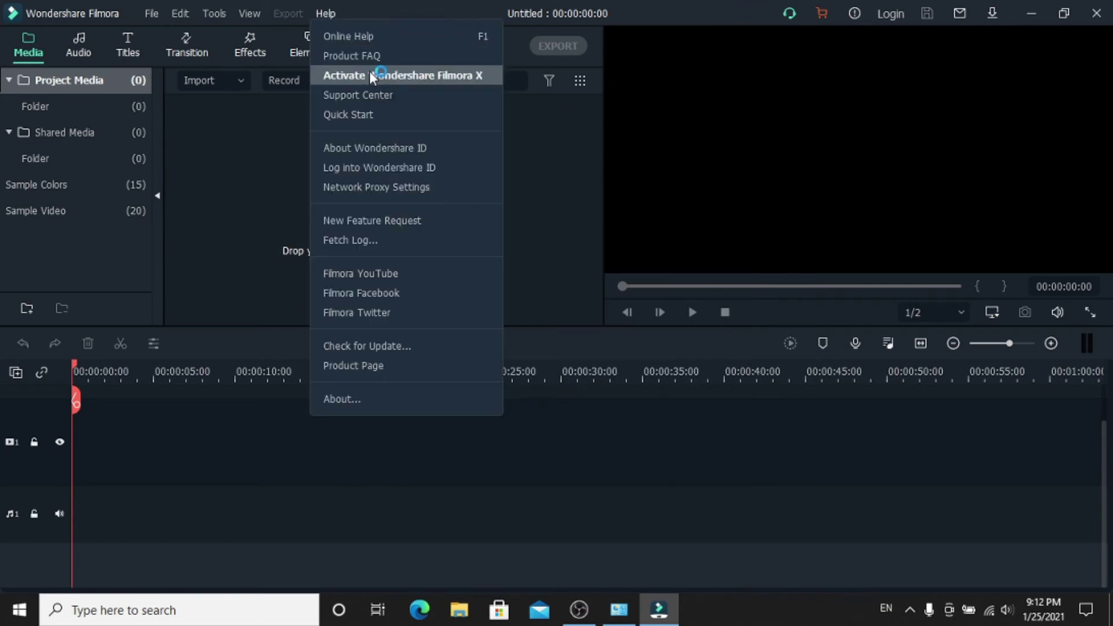
left_click(397, 75)
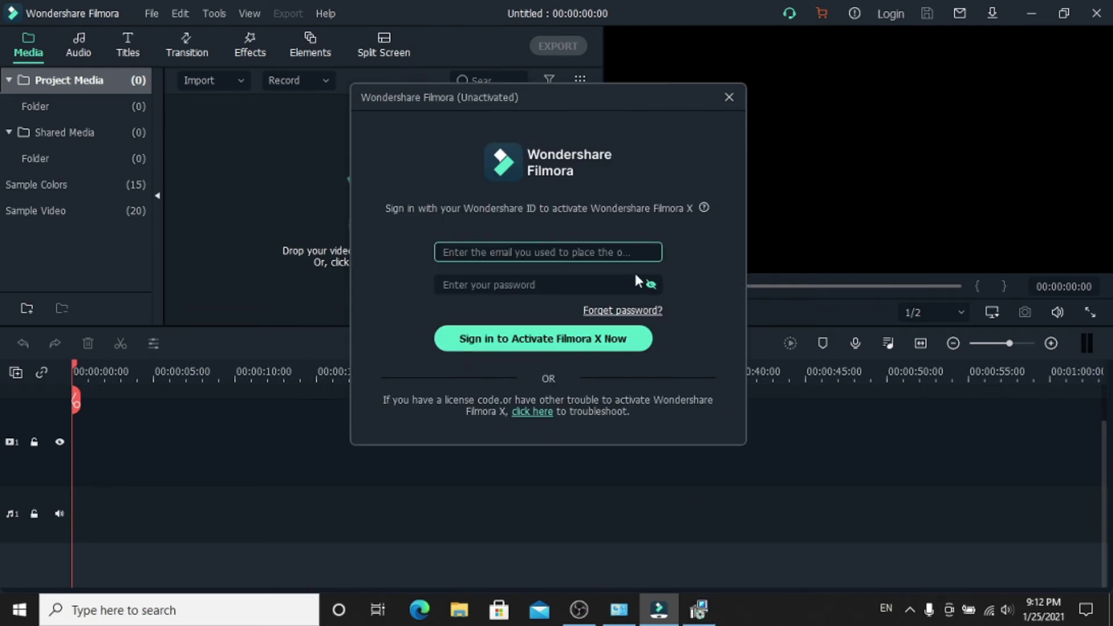
left_click(729, 97)
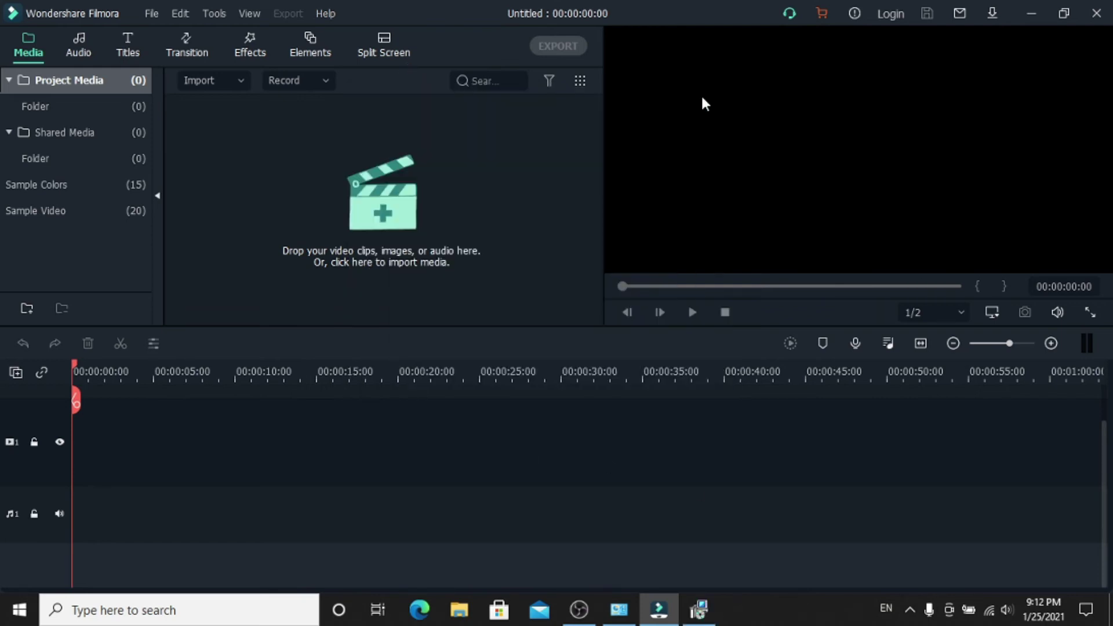
- Reopen the Filmora X activation dialog to show its sign-in form
left_click(325, 14)
left_click(733, 211)
left_click(323, 15)
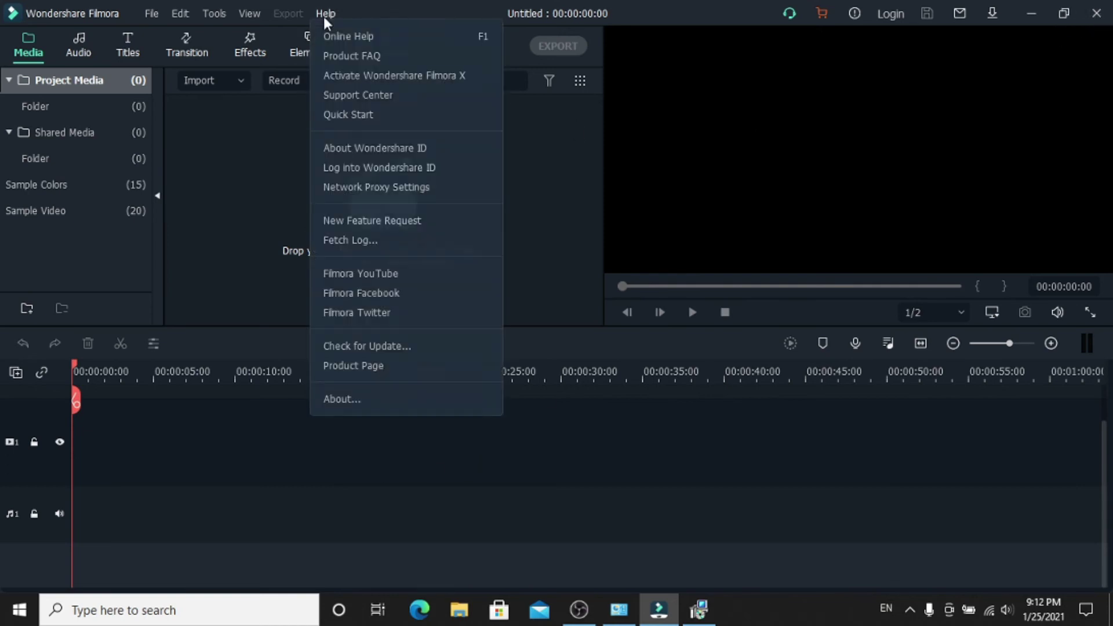
left_click(370, 75)
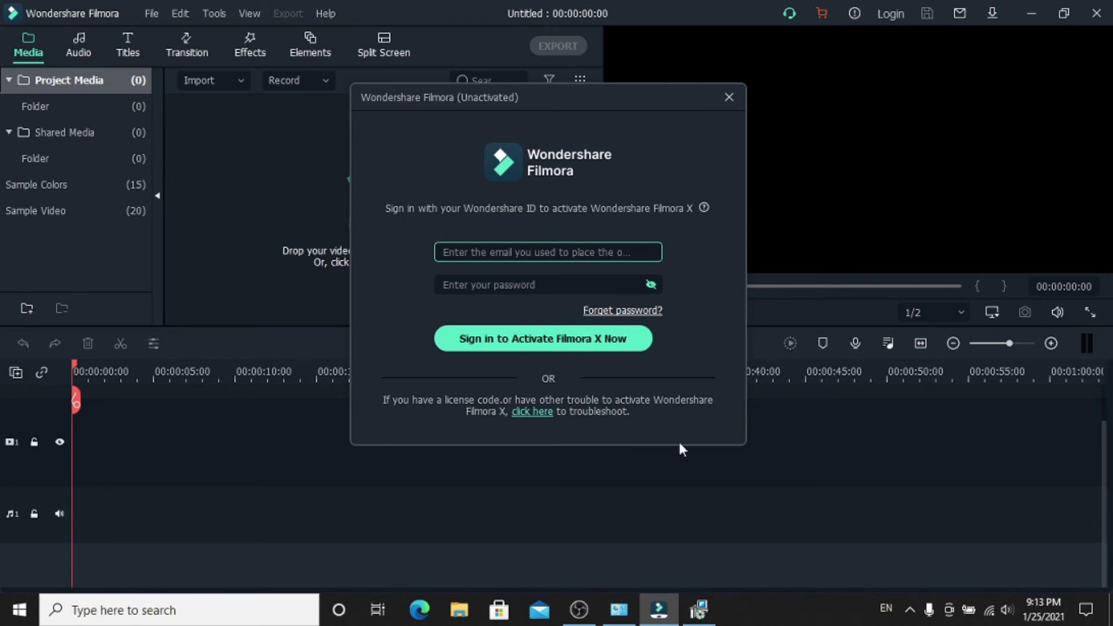
- Confirm the complete removal of Wondershare Helper Compact and acknowledge the finished uninstall
left_click(699, 609)
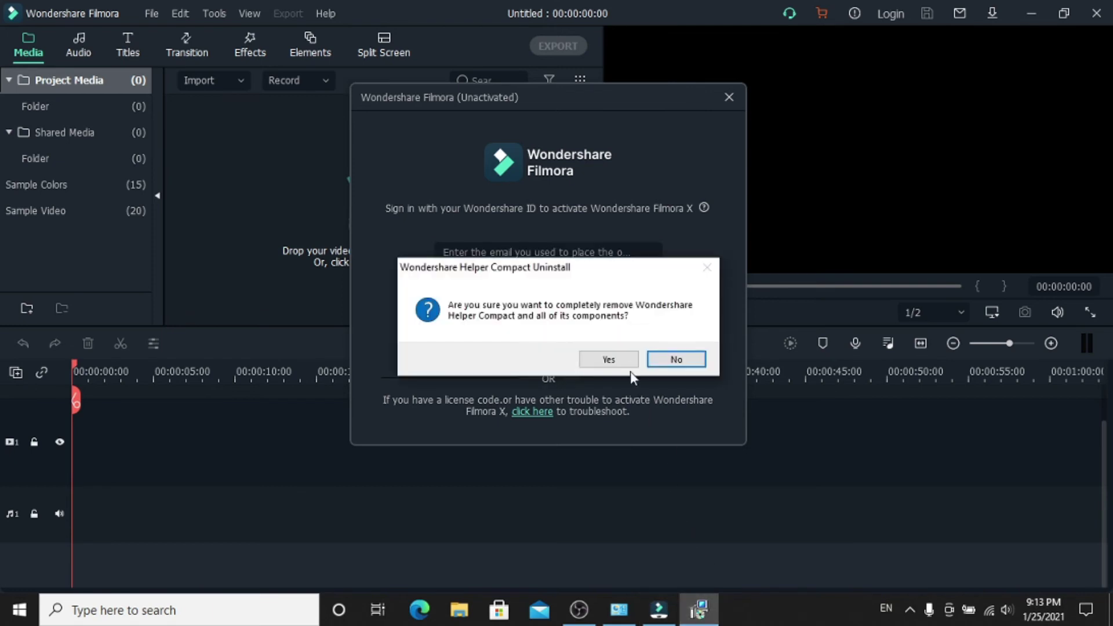
left_click(609, 359)
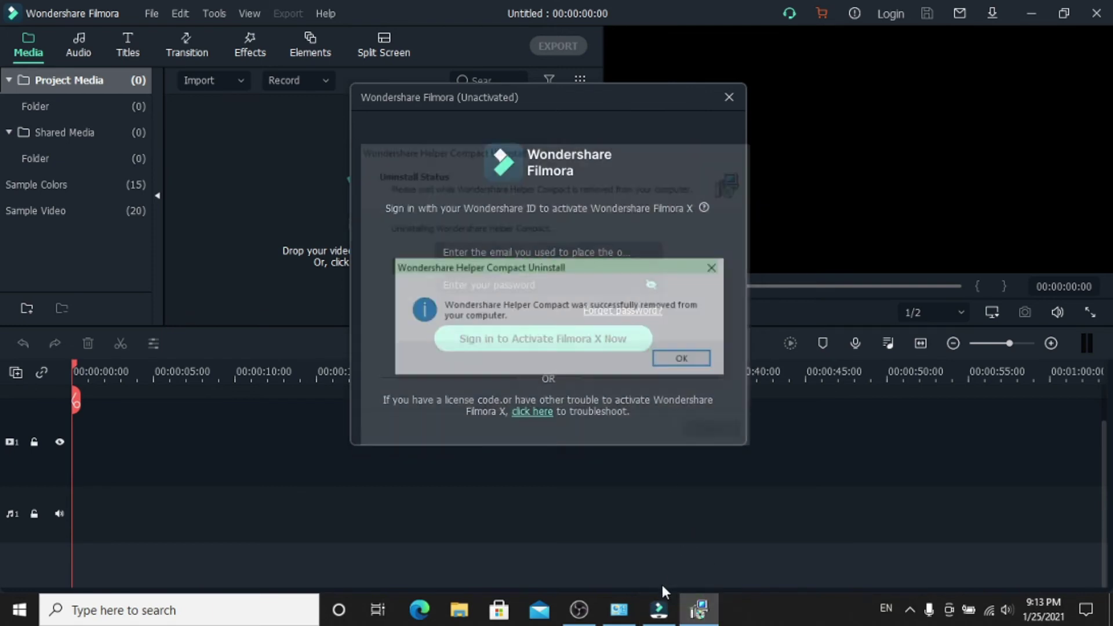
left_click(696, 360)
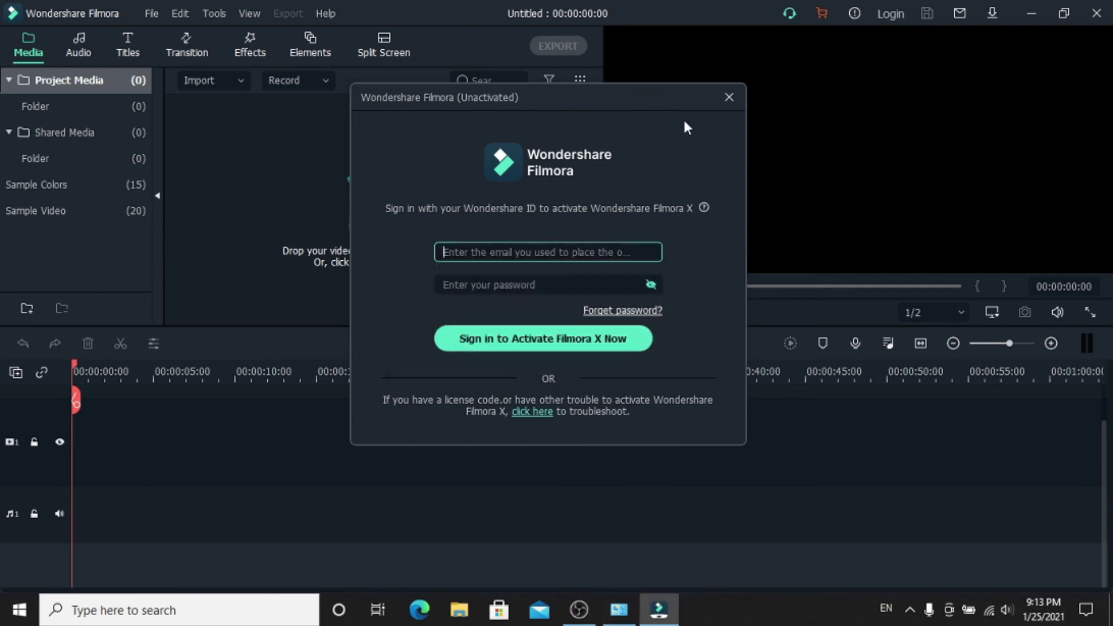
- Close Filmora with its activation dialog and the Programs and Features window, and refresh the desktop
left_click(729, 98)
left_click(1097, 17)
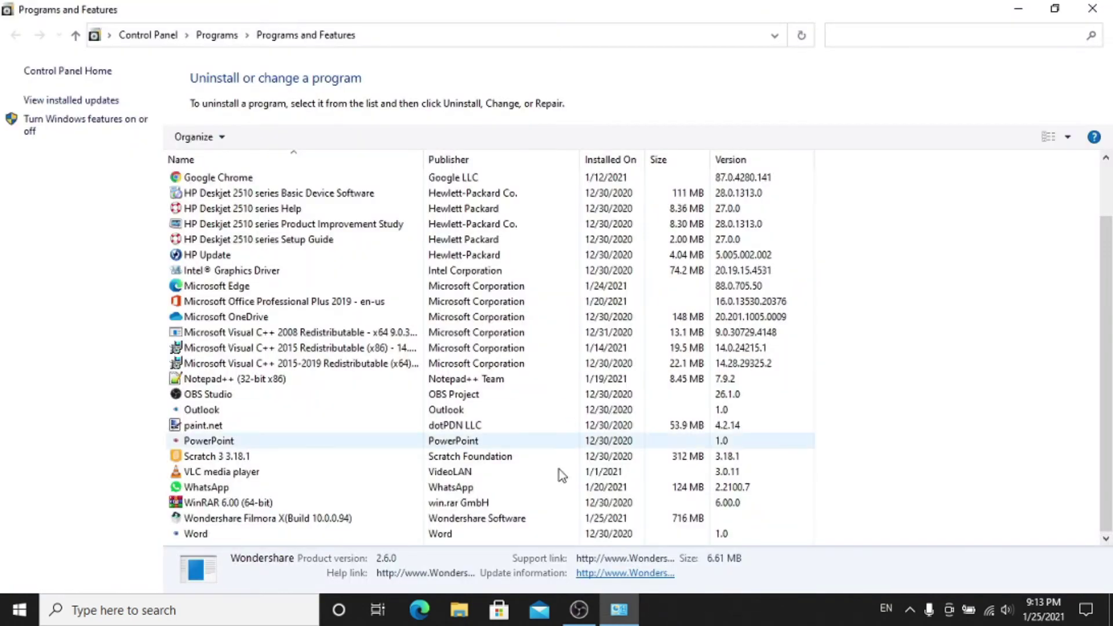
left_click(1099, 9)
right_click(571, 268)
left_click(600, 318)
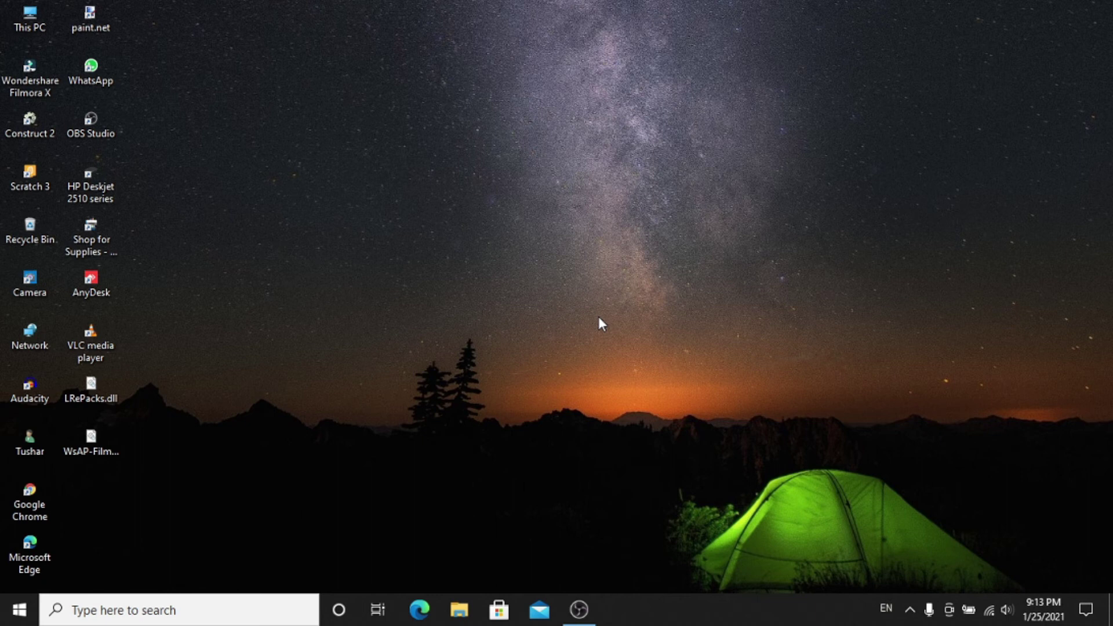
- Turn on airplane mode and refresh the desktop
key("XF86RFKill")
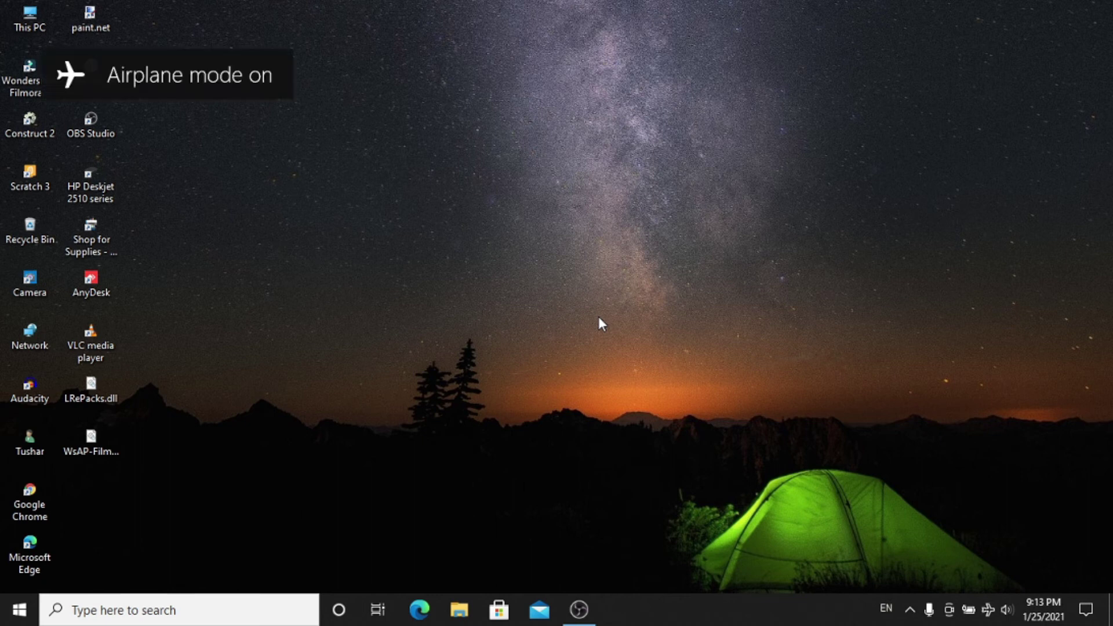
right_click(387, 173)
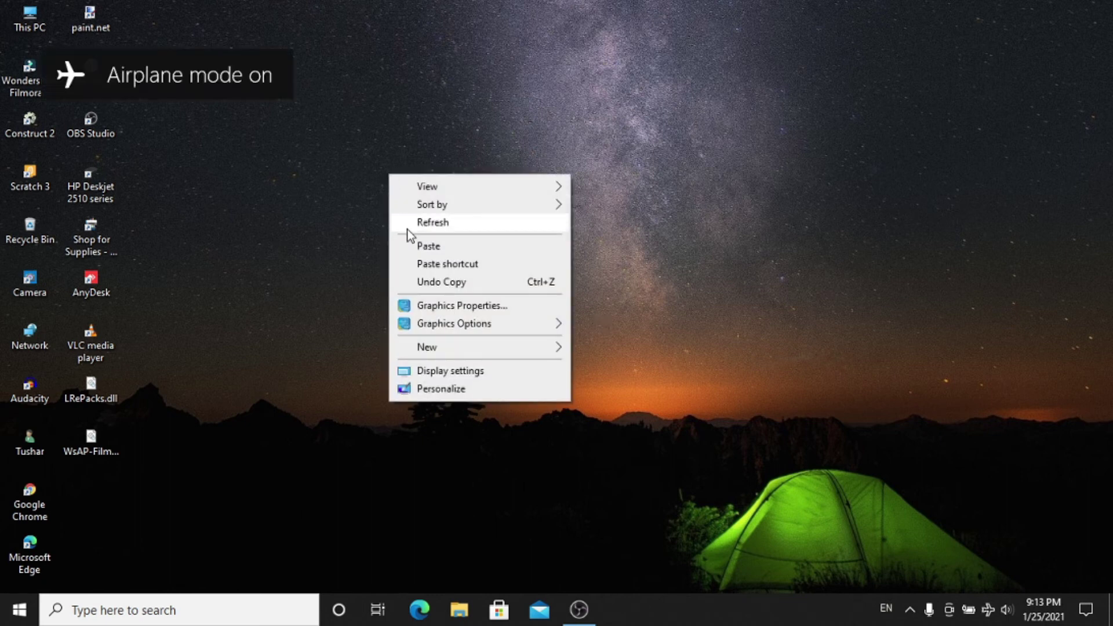
left_click(409, 226)
right_click(382, 204)
left_click(407, 253)
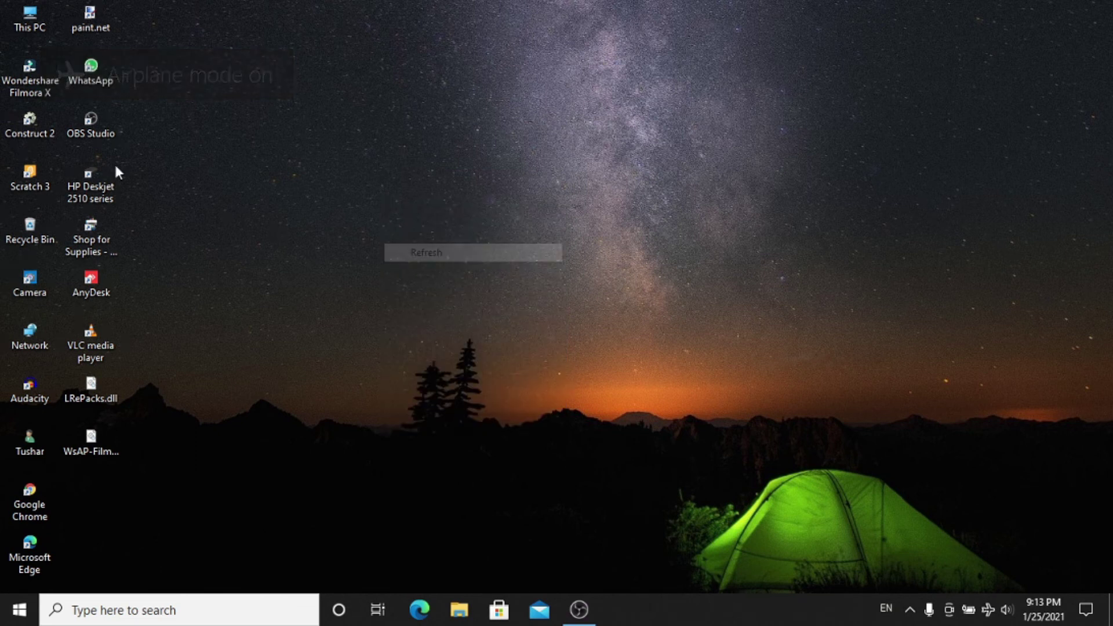
- Open the installation folder of the Wondershare Filmora X desktop shortcut, and minimize it to return to the desktop
right_click(41, 80)
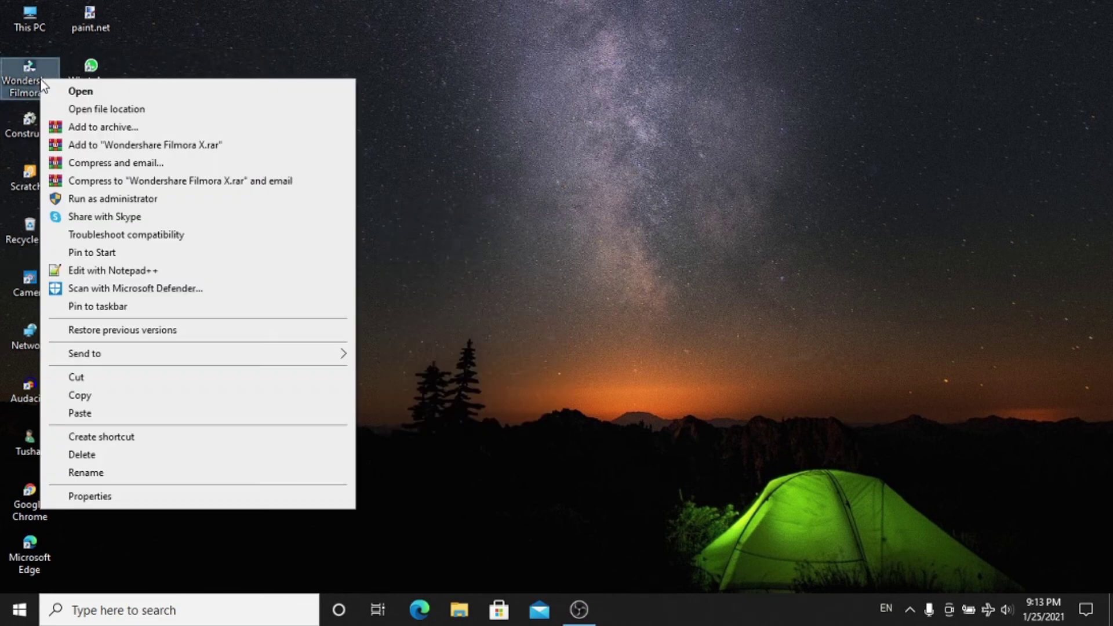
left_click(71, 109)
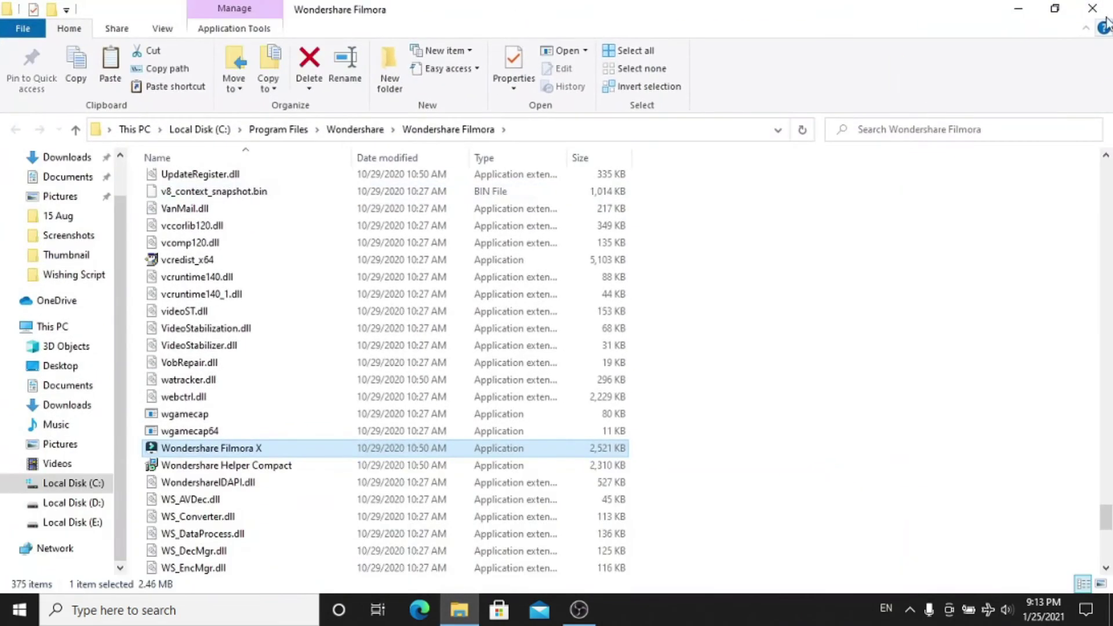
left_click(1092, 8)
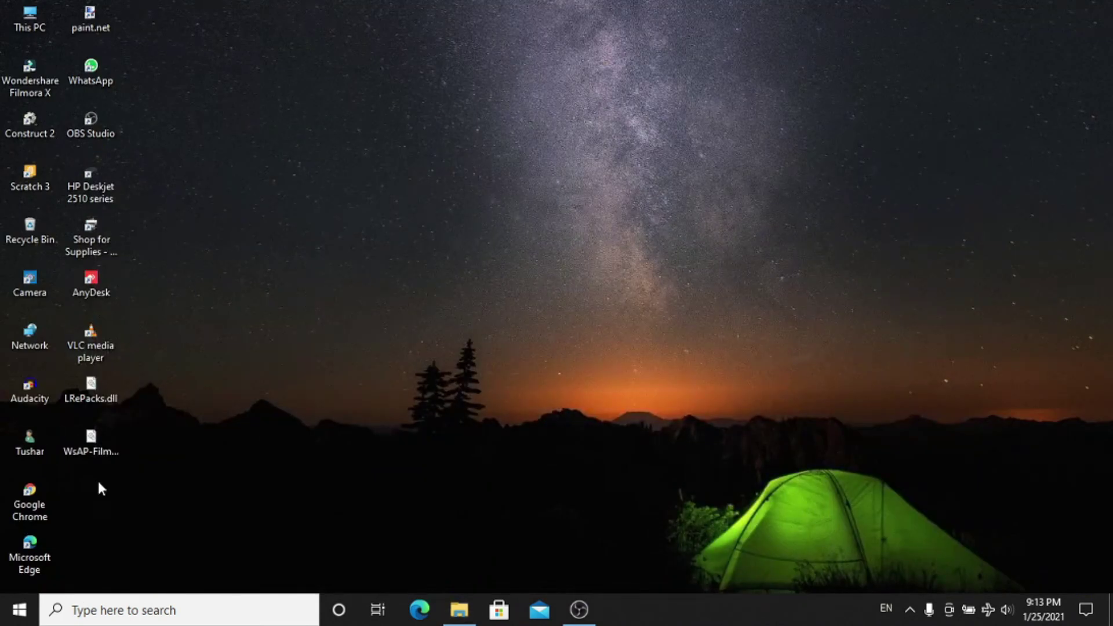
- Copy LRePacks.dll and WsAP-Filmora.dll from the desktop into the Wondershare Filmora program folder, replacing the existing file
left_click_drag(113, 492, 91, 388)
key("ctrl+c")
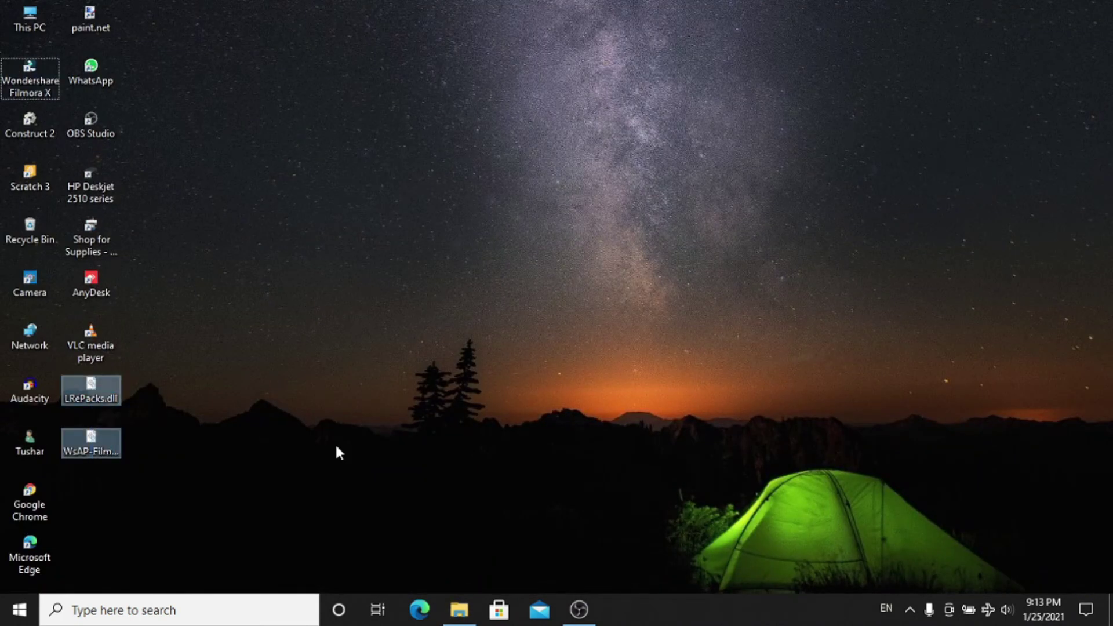
left_click(458, 608)
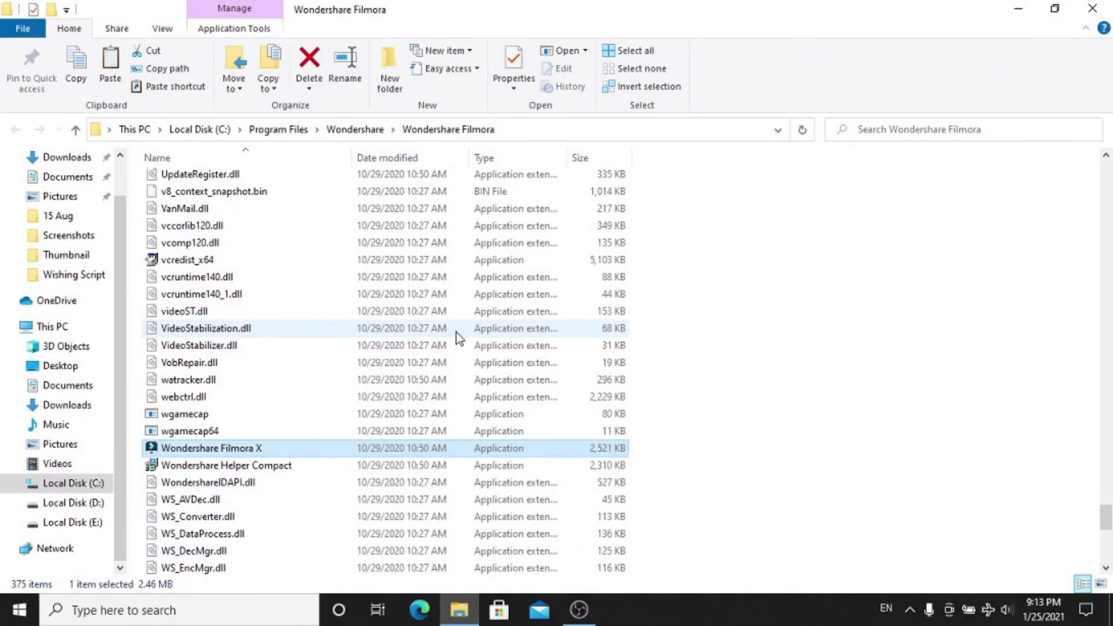
key("ctrl+v")
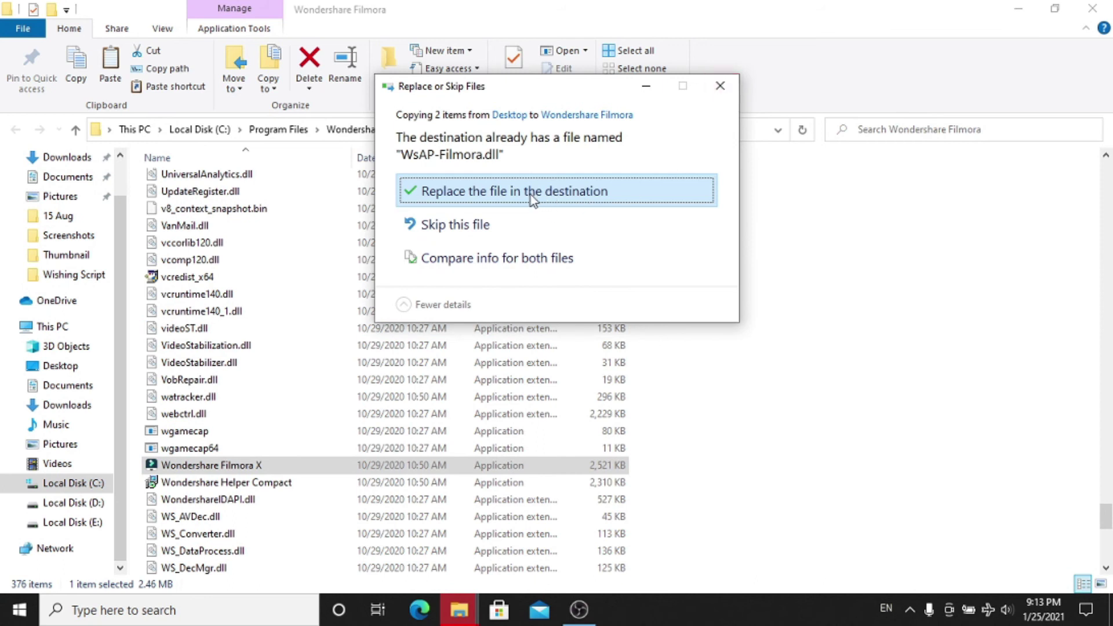
left_click(531, 195)
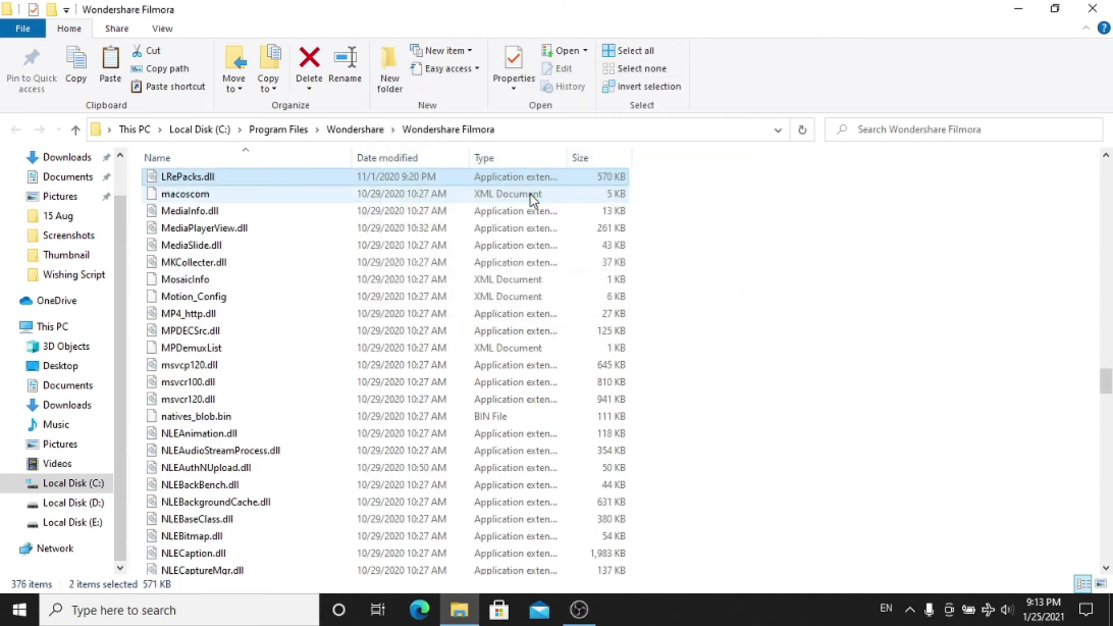
- Close the Wondershare Filmora folder window and refresh the desktop
left_click(1092, 9)
right_click(371, 209)
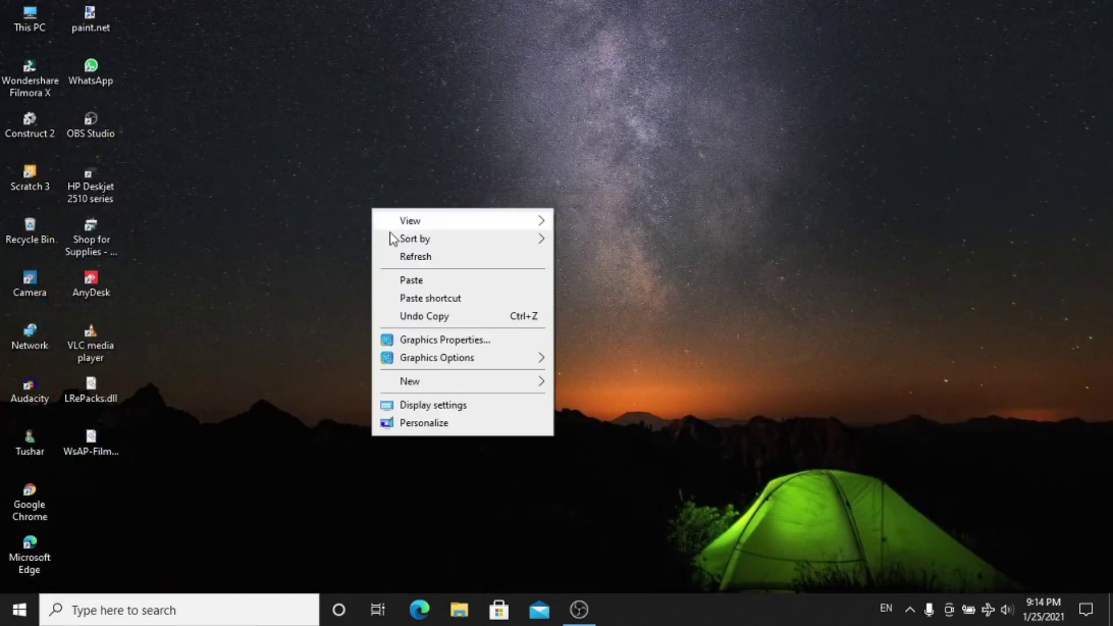
left_click(393, 256)
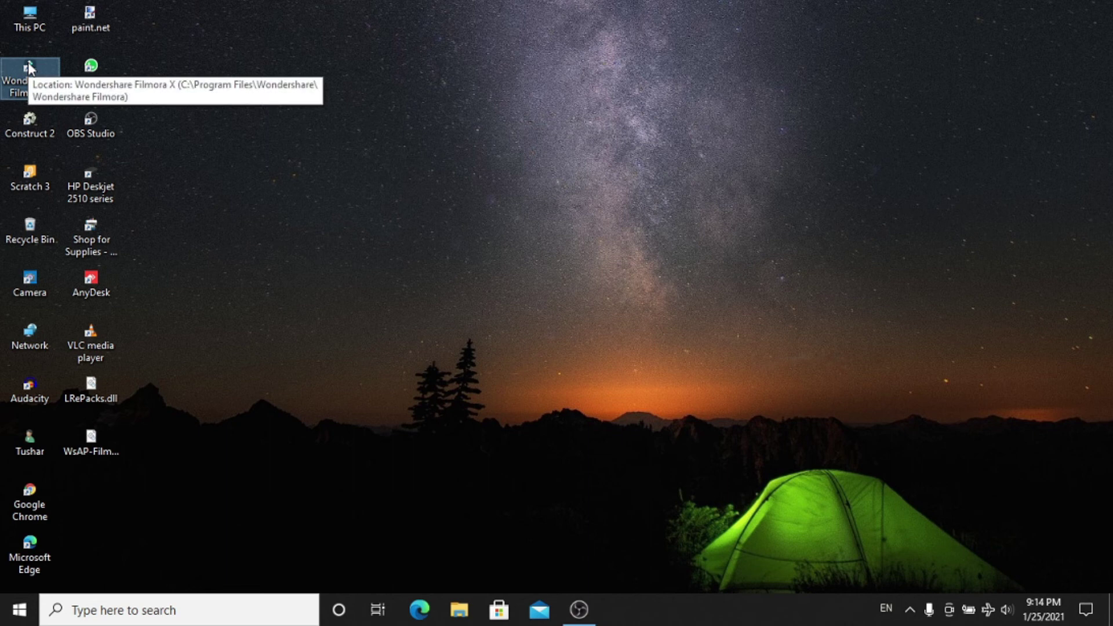
- Turn off airplane mode and launch Wondershare Filmora X from the desktop
key("XF86RFKill")
double_click(30, 68)
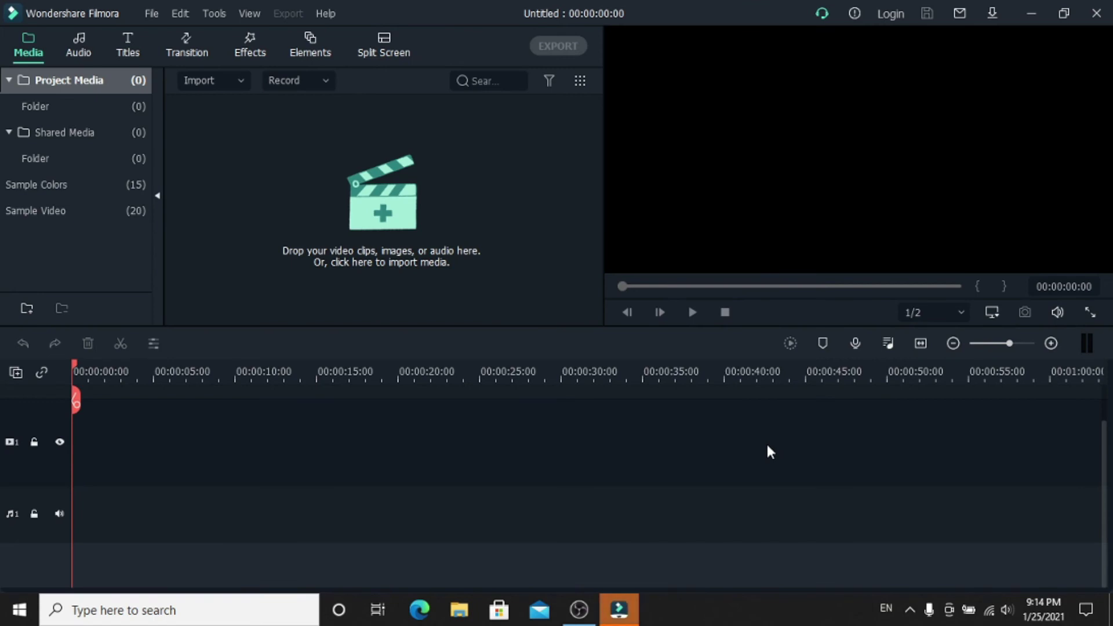
- Check the activation status of Wondershare Filmora X and dismiss the activation dialog
left_click(329, 12)
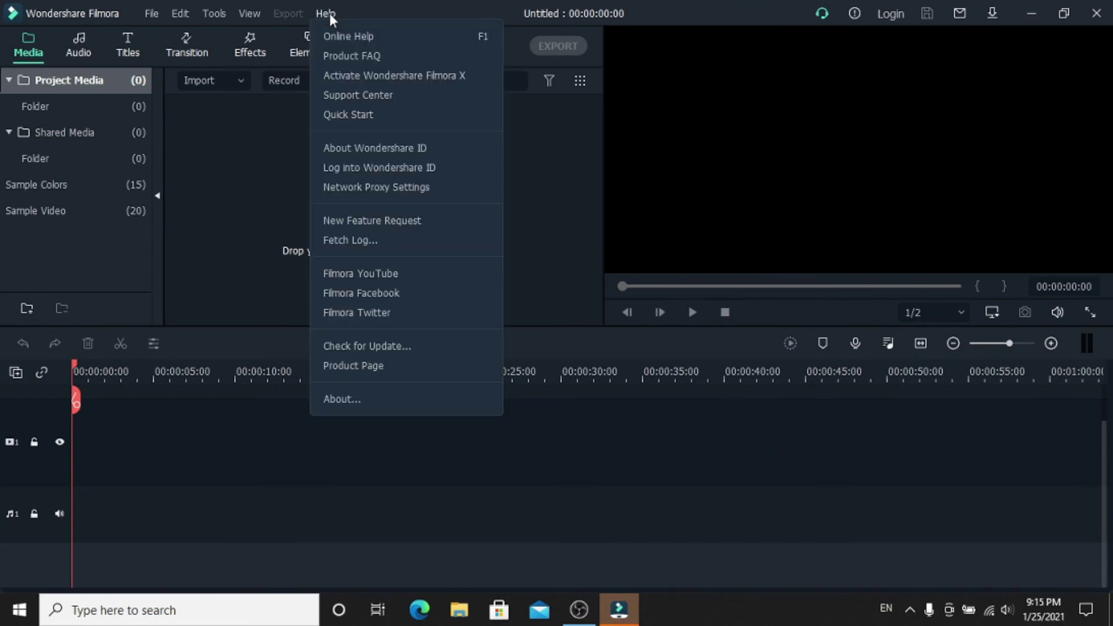
left_click(359, 75)
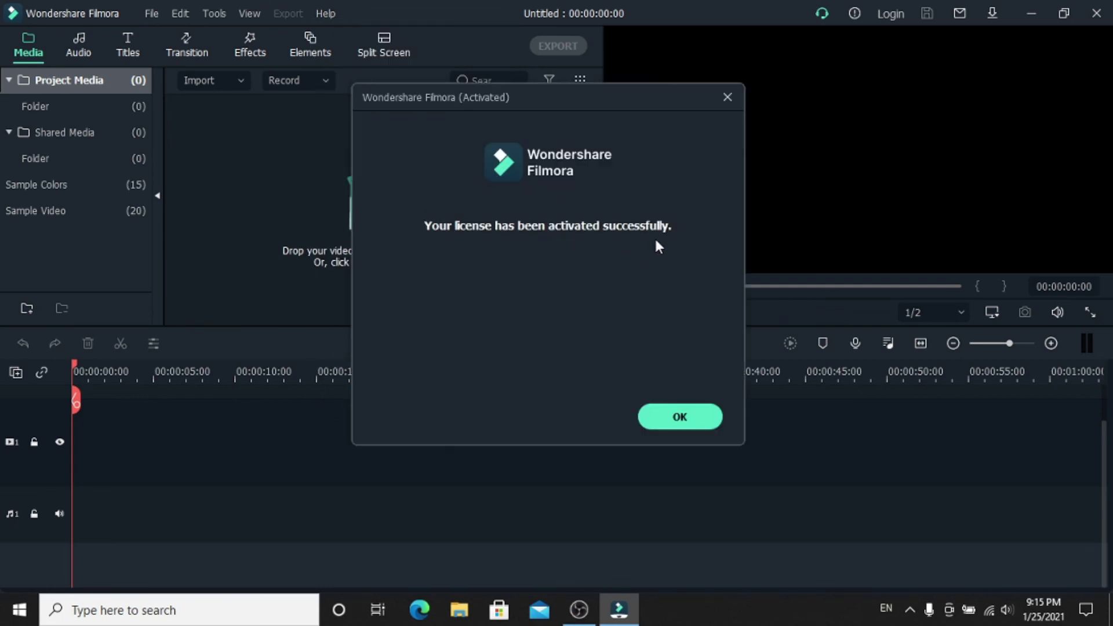
left_click(678, 417)
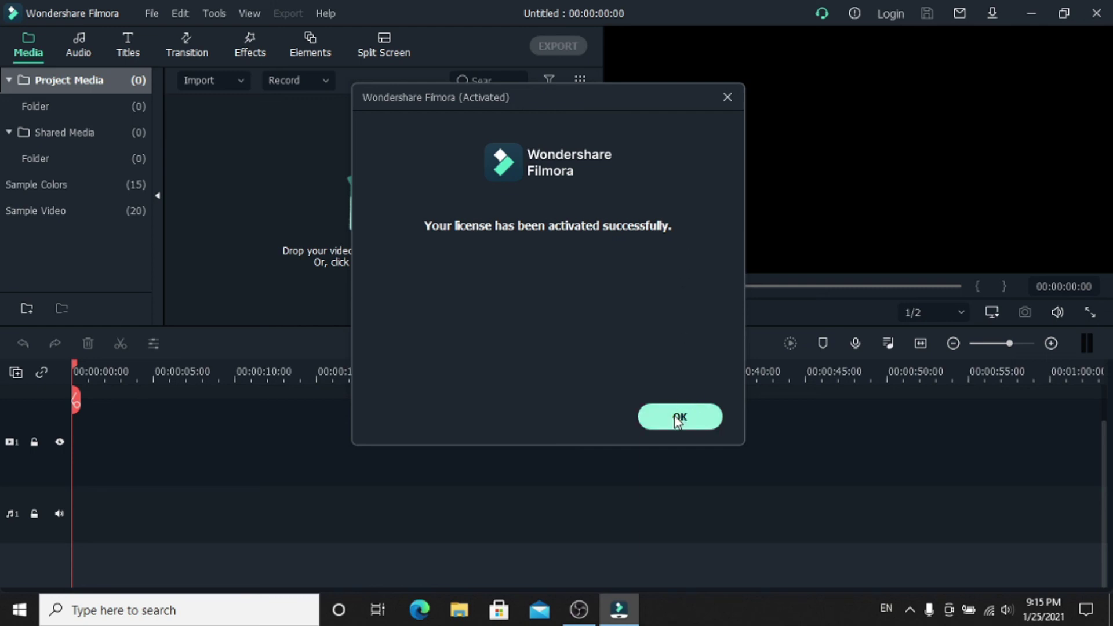
- Close Filmora X and refresh the desktop
left_click(1097, 10)
right_click(545, 157)
left_click(561, 204)
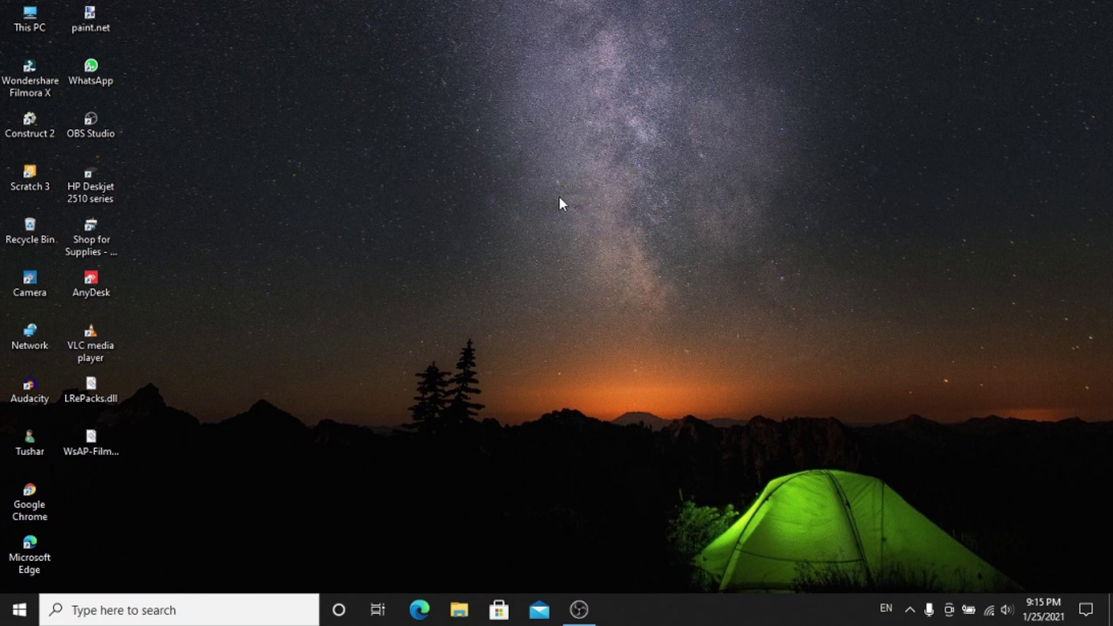